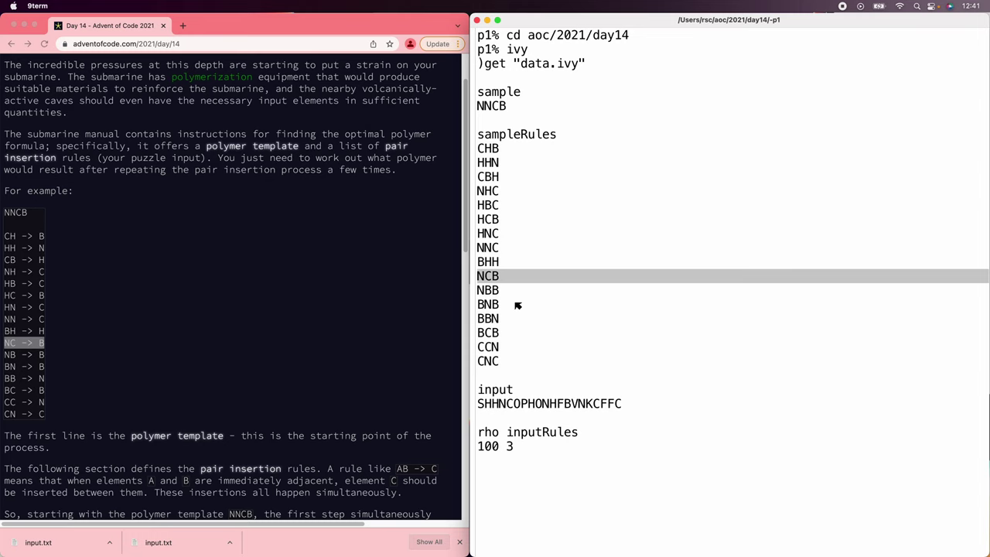
- Assign x the step-2 polymer 'NBCCNBBBCBHCB' copied from the puzzle page
click(526, 473)
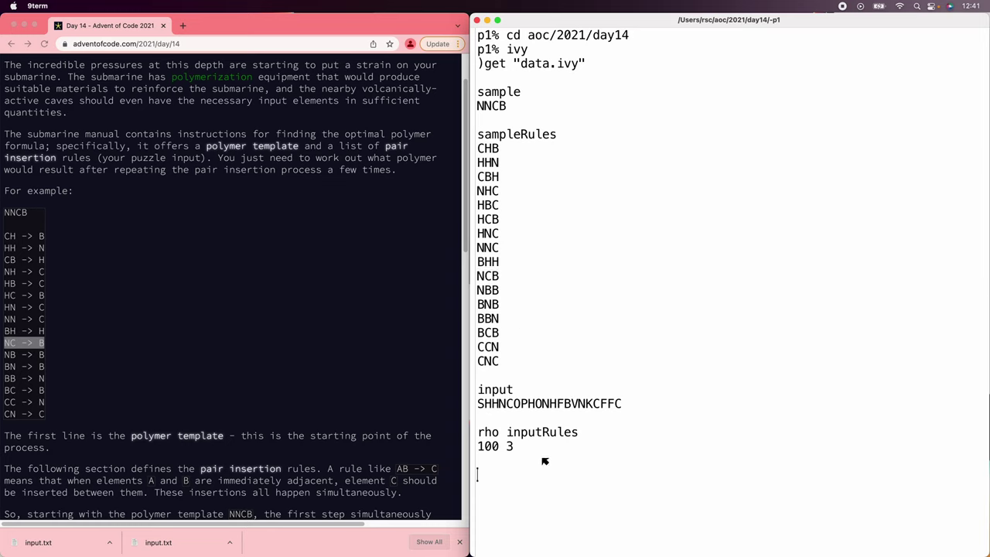
scroll(633, 417, down, 4)
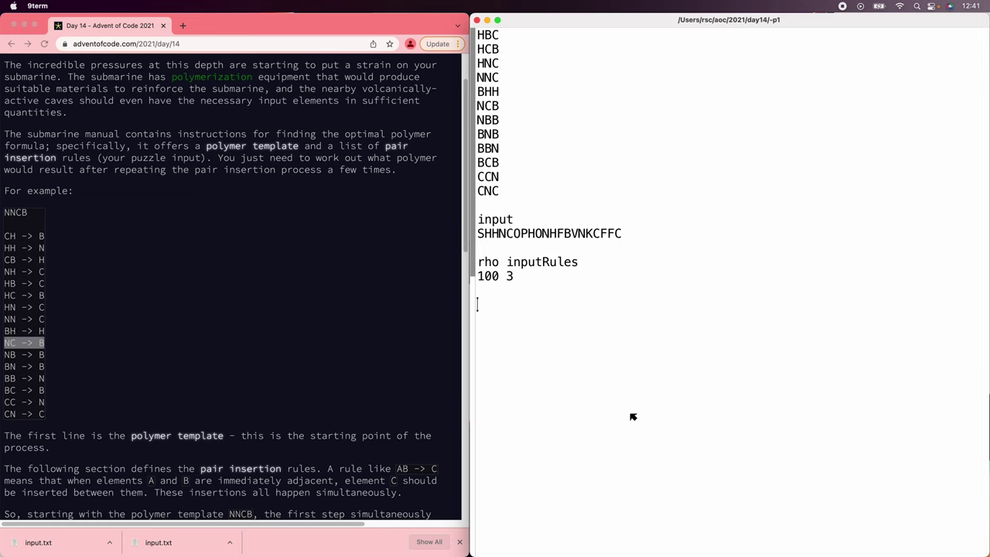
text(x =)
click(105, 312)
scroll(106, 315, down, 10)
scroll(106, 316, down, 5)
scroll(106, 316, up, 3)
scroll(108, 313, up, 2)
double_click(112, 262)
key(super+c)
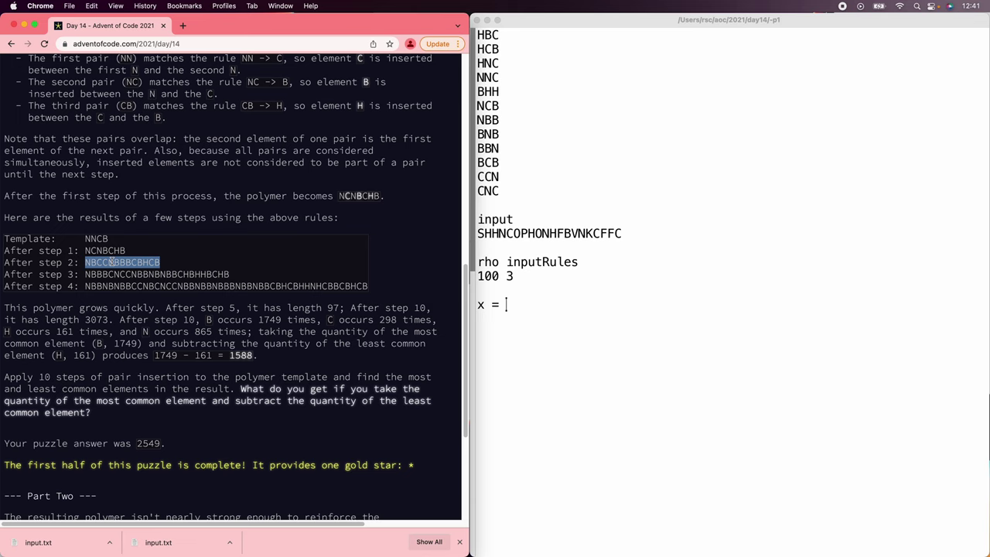
click(589, 362)
text(')
key(super+v)
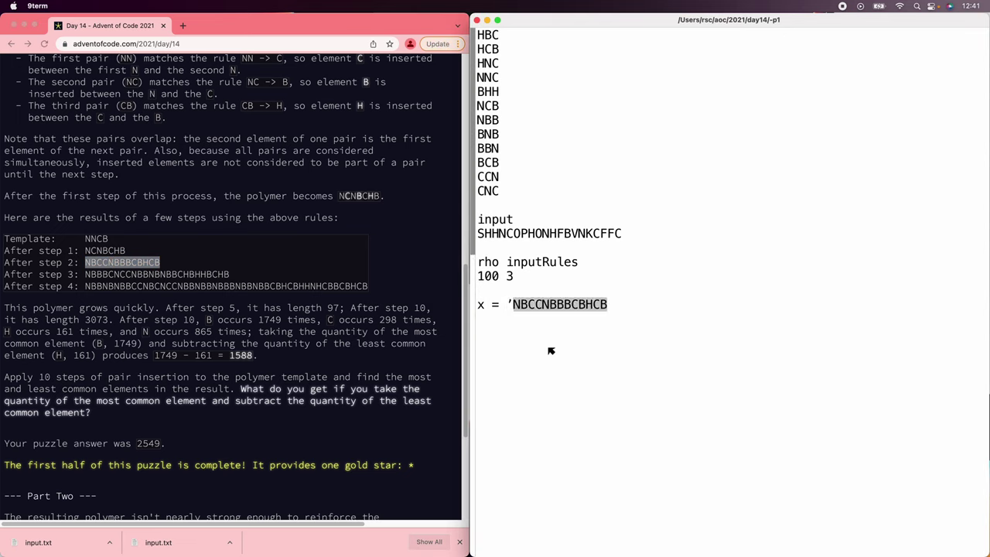
text(')
key(Return)
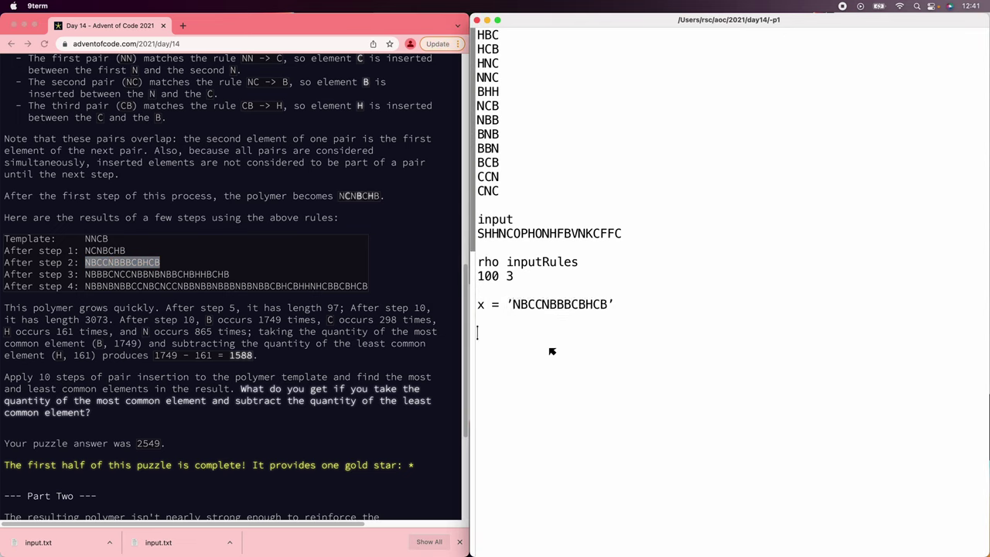
- Convert x to letter indices with (code x) - code 'A', then append 26
text((code x) )
text(- code 'A')
key(Return)
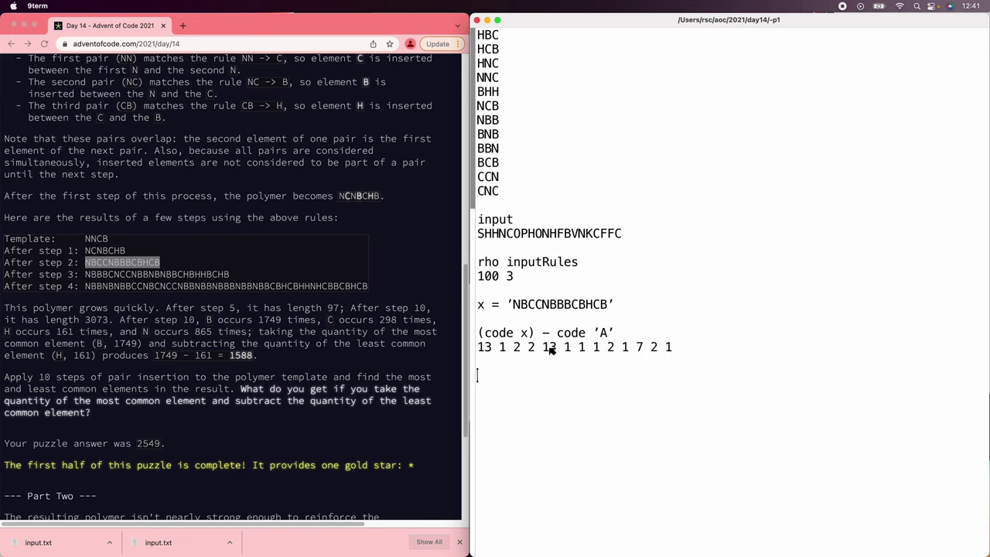
scroll(551, 349, down, 4)
text(_, 2)
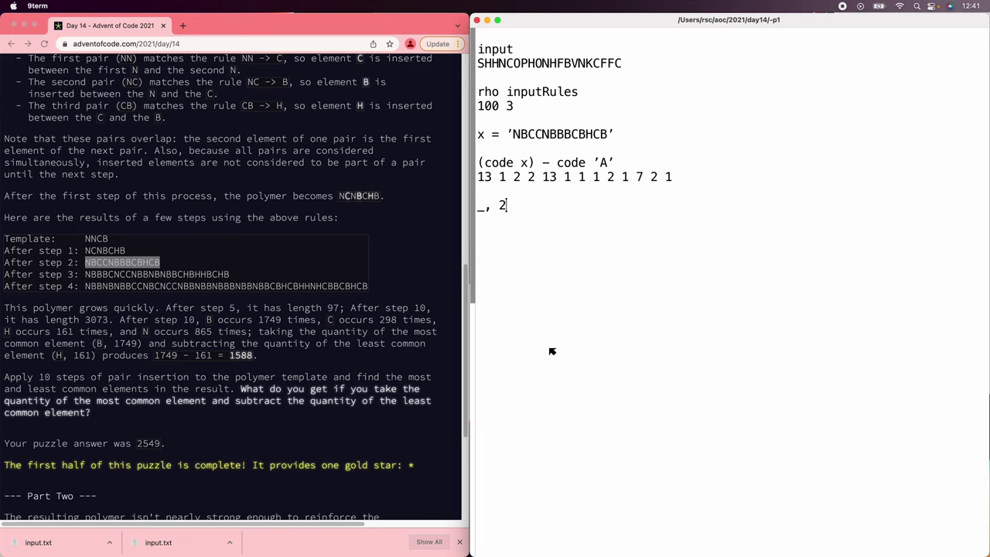
text(6)
key(Return)
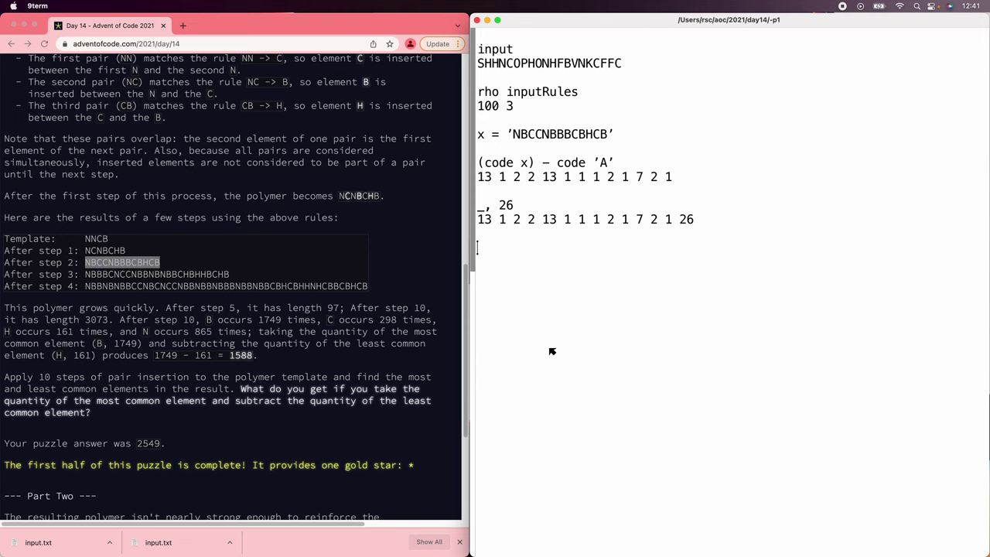
- Define the operator op x pair y = y+27*x
text(po x)
key(BackSpace)
key(BackSpace)
key(BackSpace)
text(op x p)
text(air y = y+2)
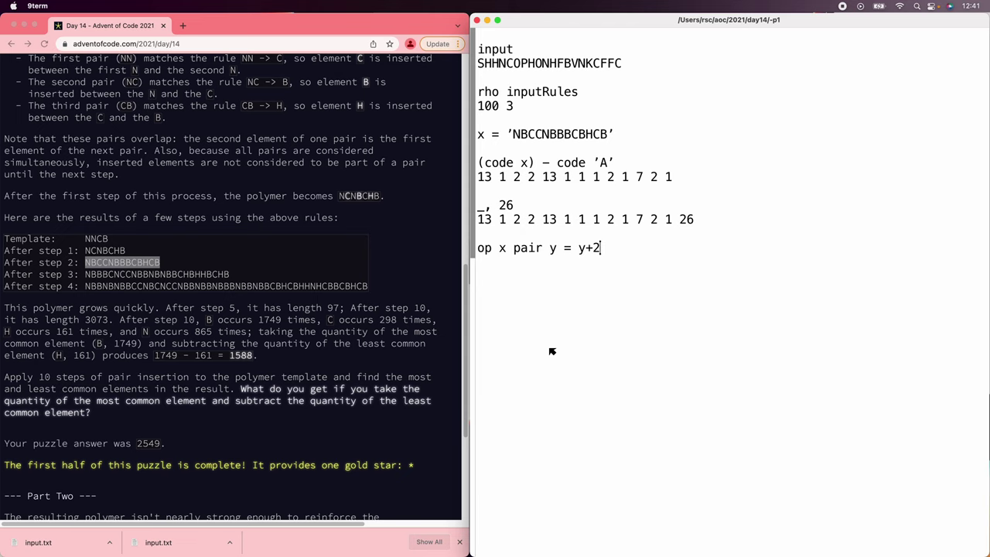
text(7*x)
key(Return)
- Compute x's pair codes with (-1 drop _) pair (1 drop _)
text((=)
text(/)
key(BackSpace)
key(BackSpace)
text(-1 drop x)
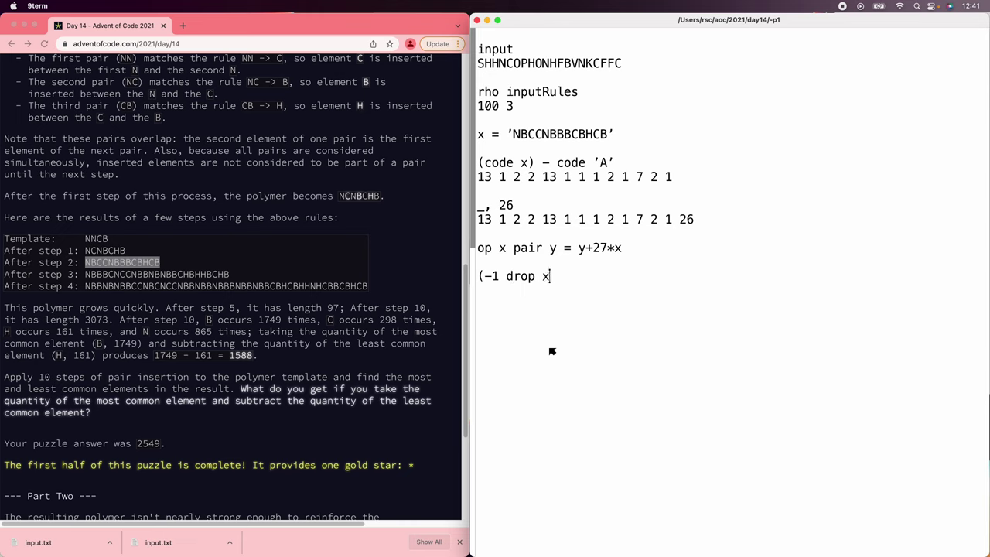
key(BackSpace)
text(_) pair (1 drop _))
key(Return)
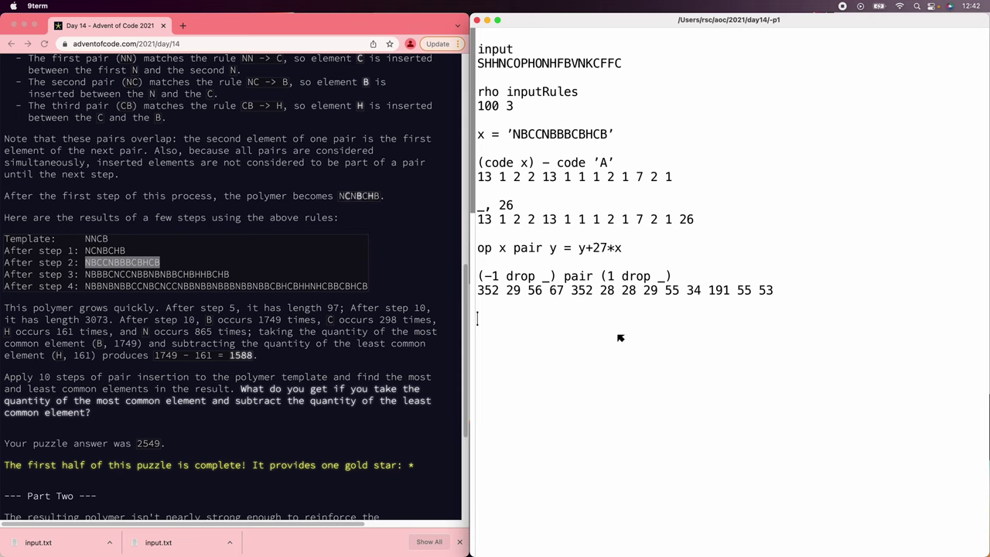
- Tally the pair codes over 729 possible values and list each occurring code
text(+/)
text(()
text(-1 ()
key(BackSpace)
key(BackSpace)
text(+iot)
text(a 729) @)
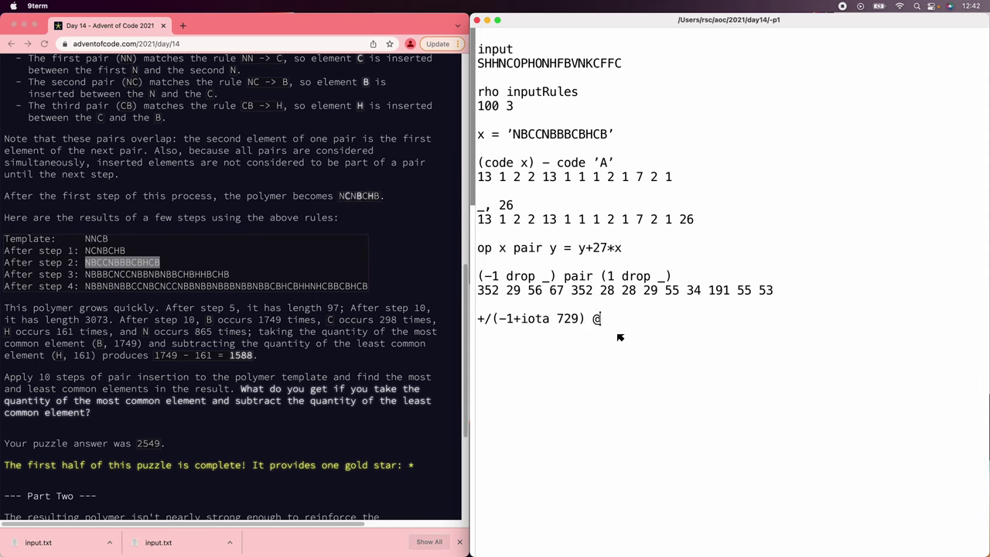
text(==@ _)
key(Return)
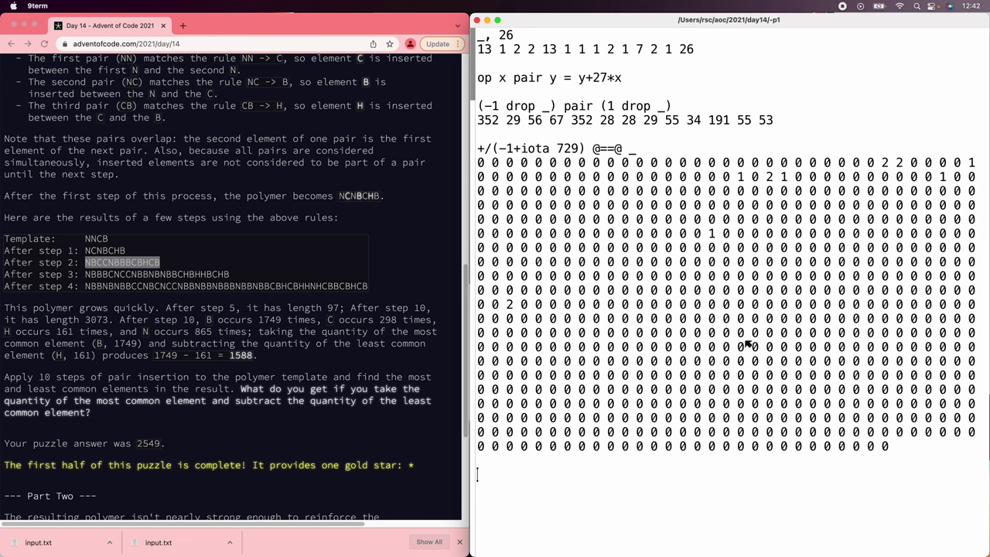
text(_)
text( sel -1+iota 72)
text(9)
key(Return)
scroll(712, 466, down, 4)
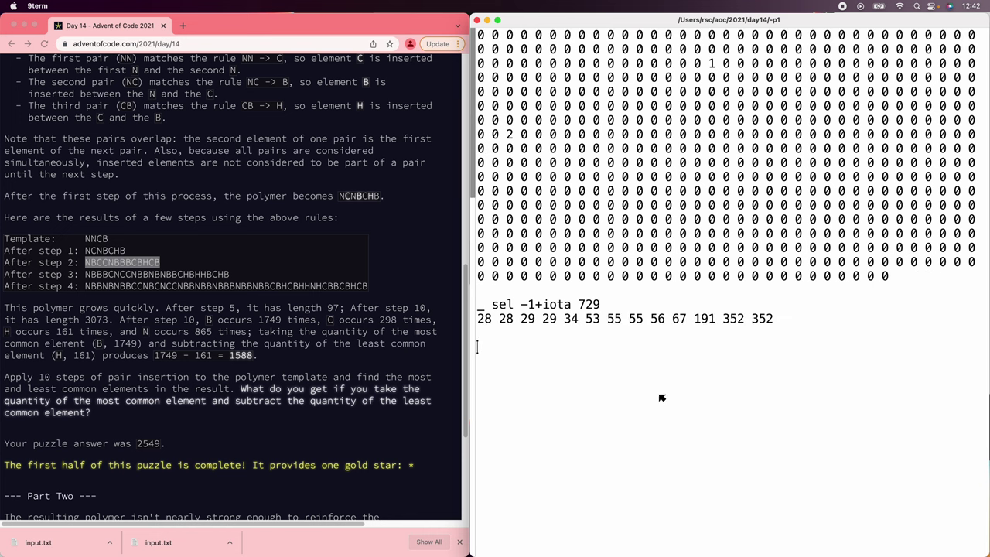
scroll(544, 317, up, 2)
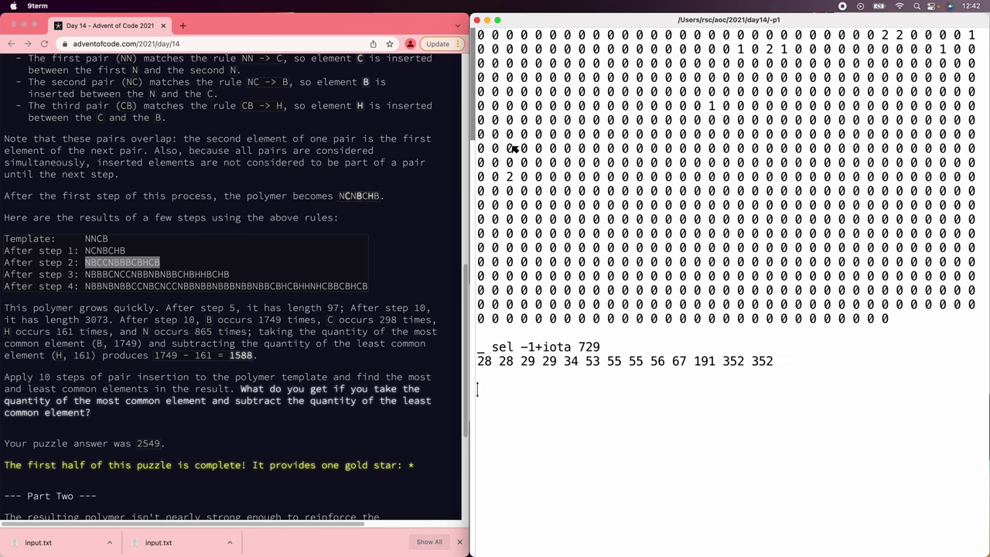
scroll(543, 317, up, 2)
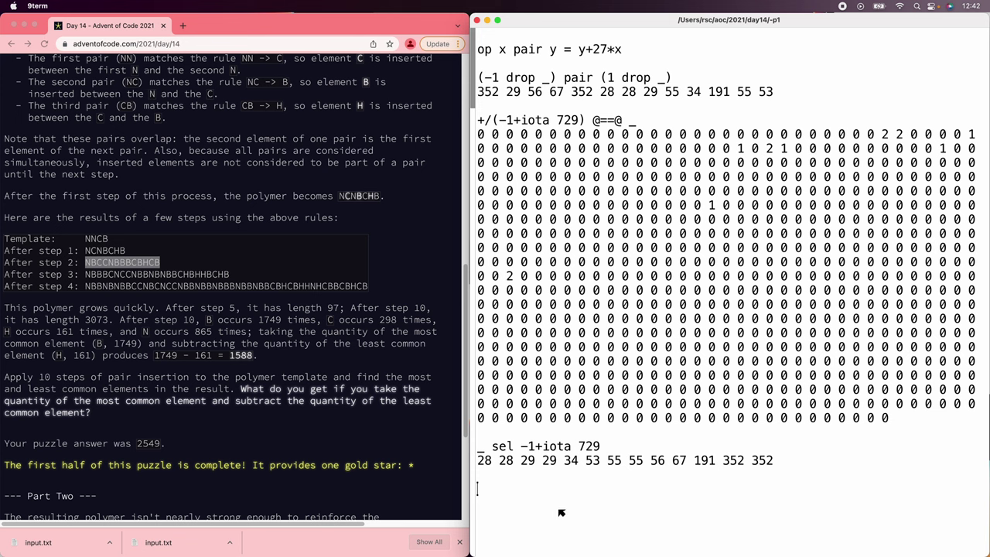
- Begin op vec x, with a first line converting x to letter indices plus 26
text(op vec )
text(x =)
key(Return)
key(Tab)
text(x = )
text(((code x)
text() - code )
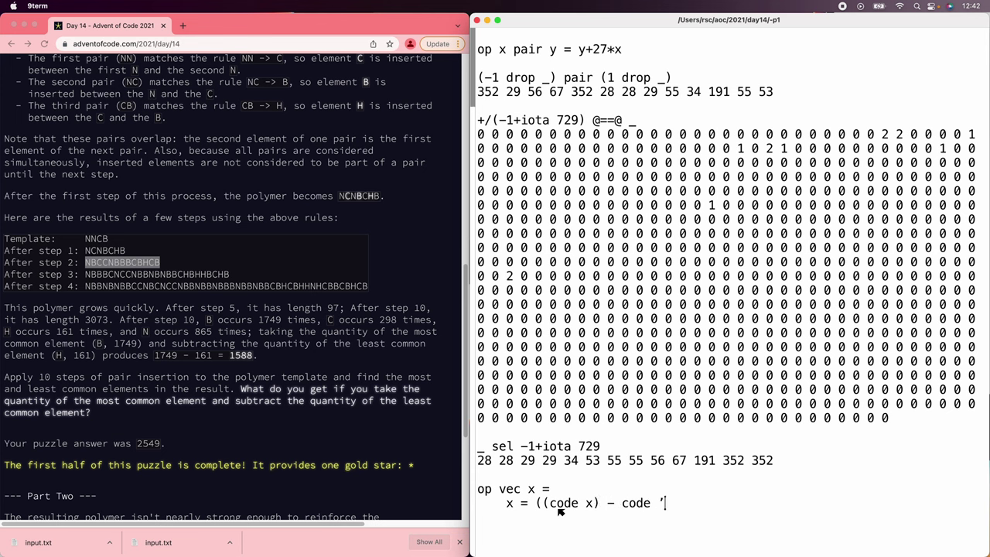
text('A'), 2)
text(6)
key(Return)
scroll(560, 512, down, 3)
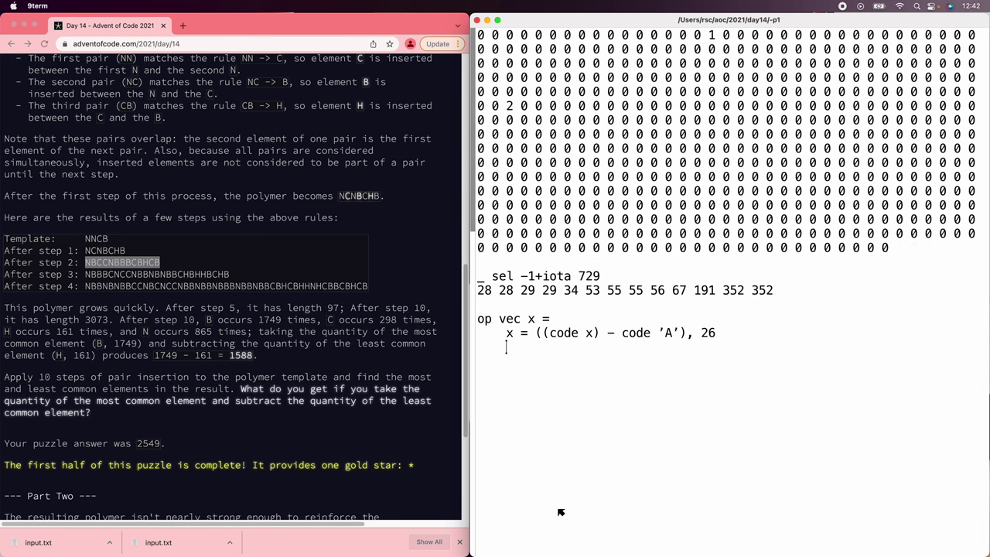
text(+/)
scroll(561, 512, up, 3)
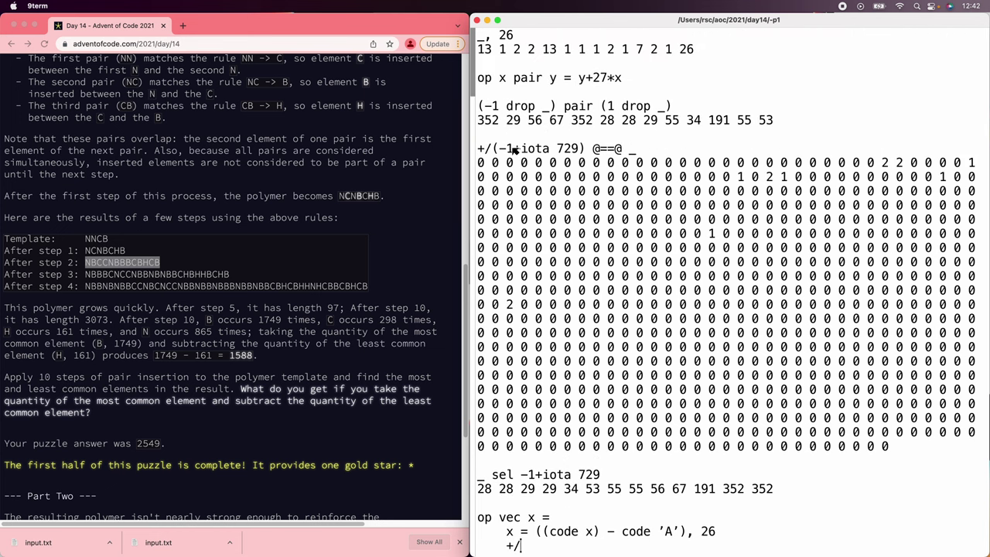
- Finish vec with the reused 729-way tally applied to (-1 drop x) pair (1 drop x)
drag(495, 149, 635, 148)
key(super+c)
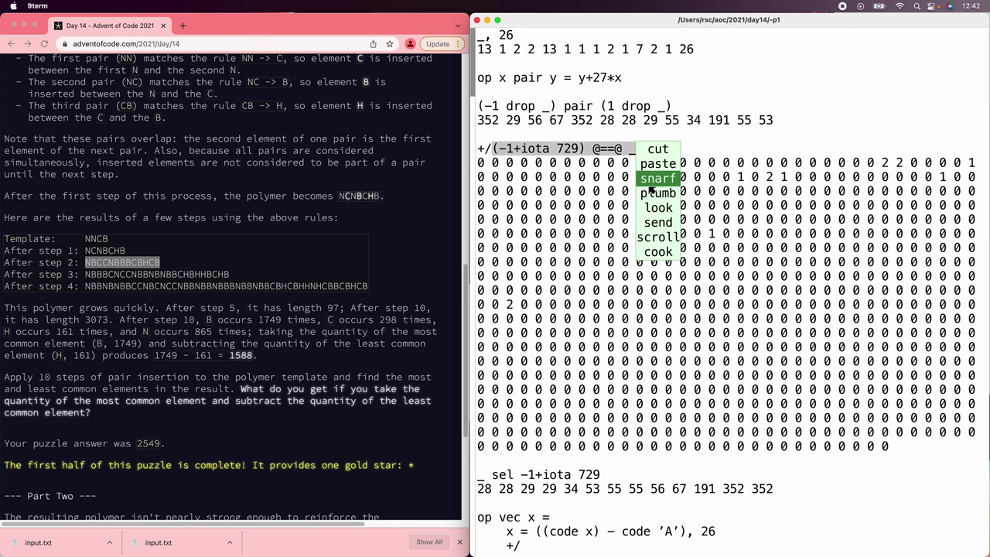
middle_click(653, 185)
scroll(636, 284, down, 1)
click(590, 479)
middle_click(590, 479)
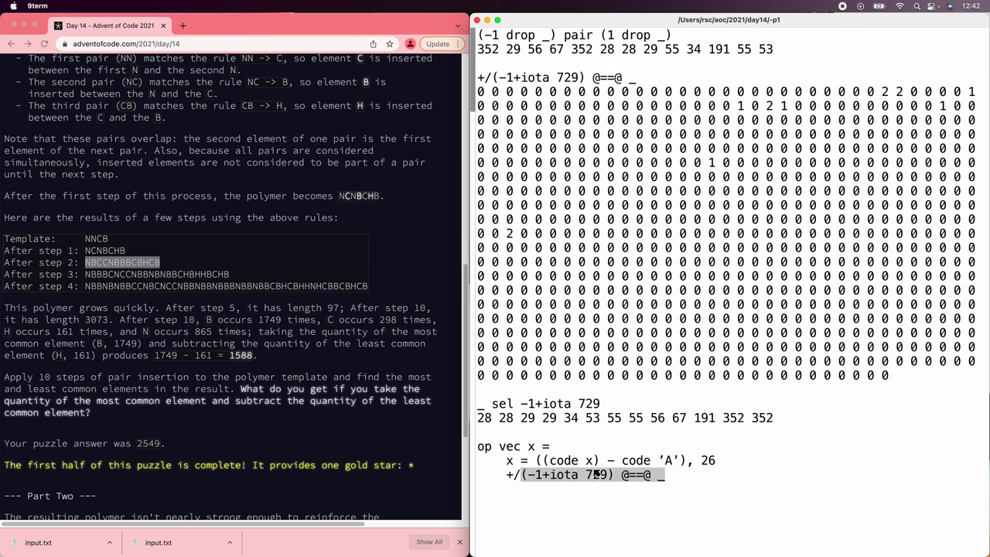
double_click(660, 474)
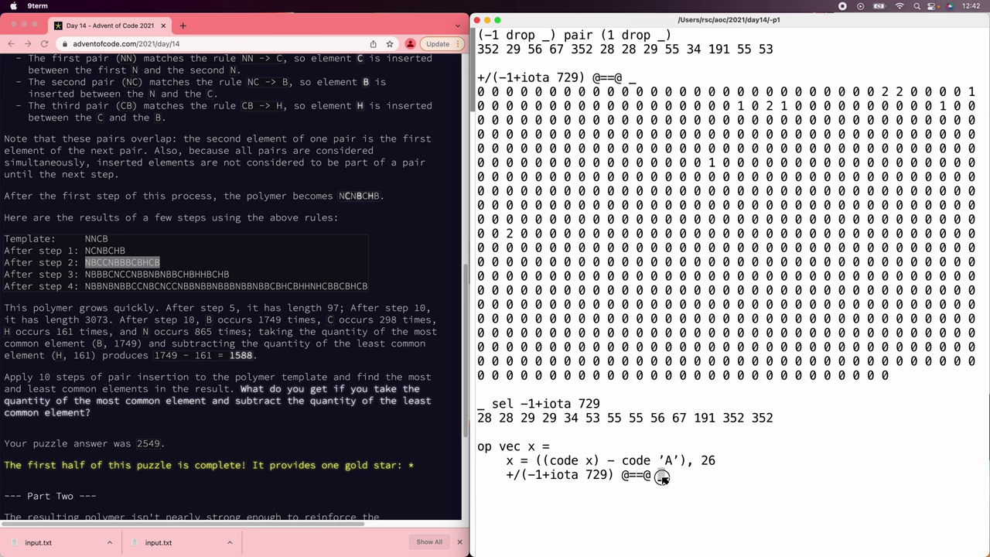
text(x)
key(BackSpace)
text((-1 drop)
text( x) pair (1 drop x))
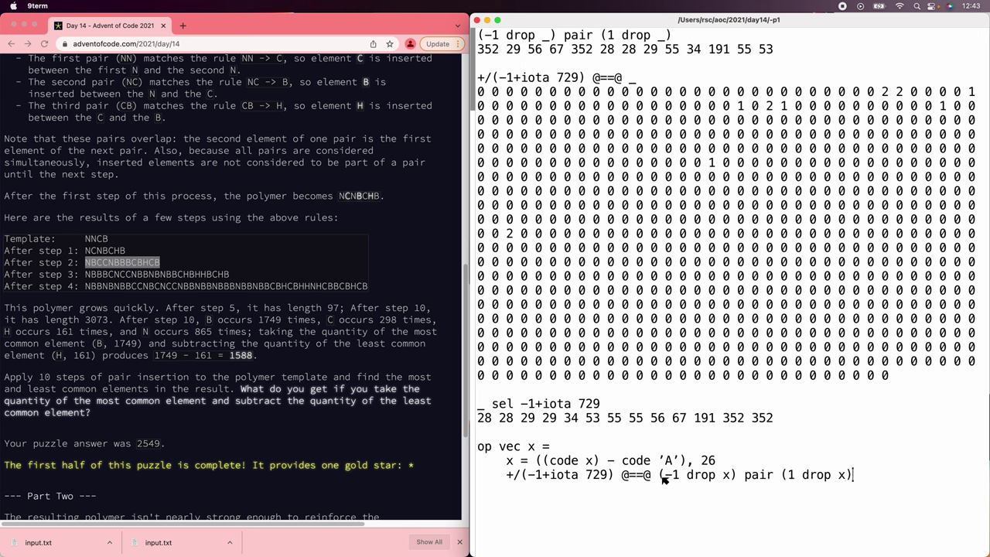
key(Return)
- Test vec 'ABC', then store vec x in v and display v
key(Return)
text(vec ')
text(ABC')
key(Return)
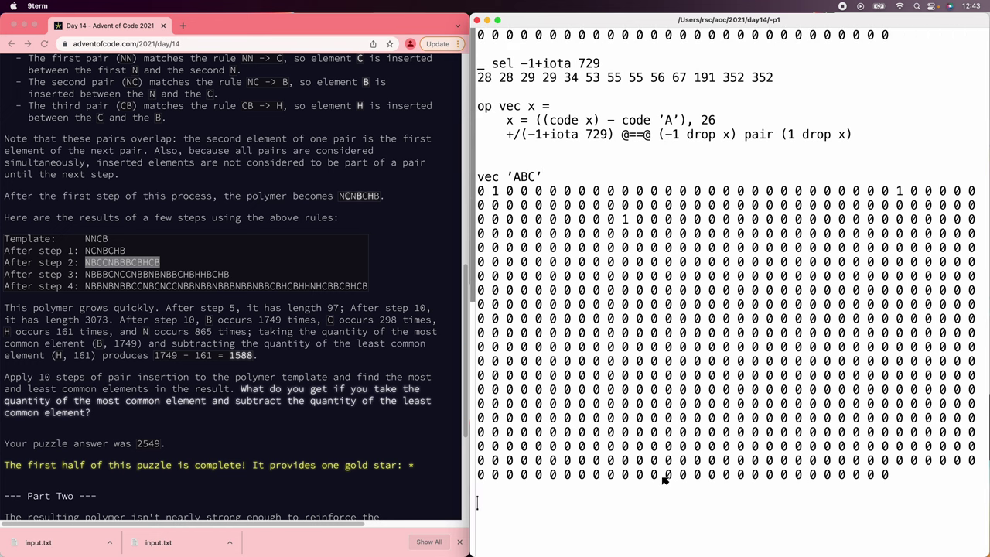
text(ve)
key(BackSpace)
text(= vec x)
key(Return)
text(v)
key(Return)
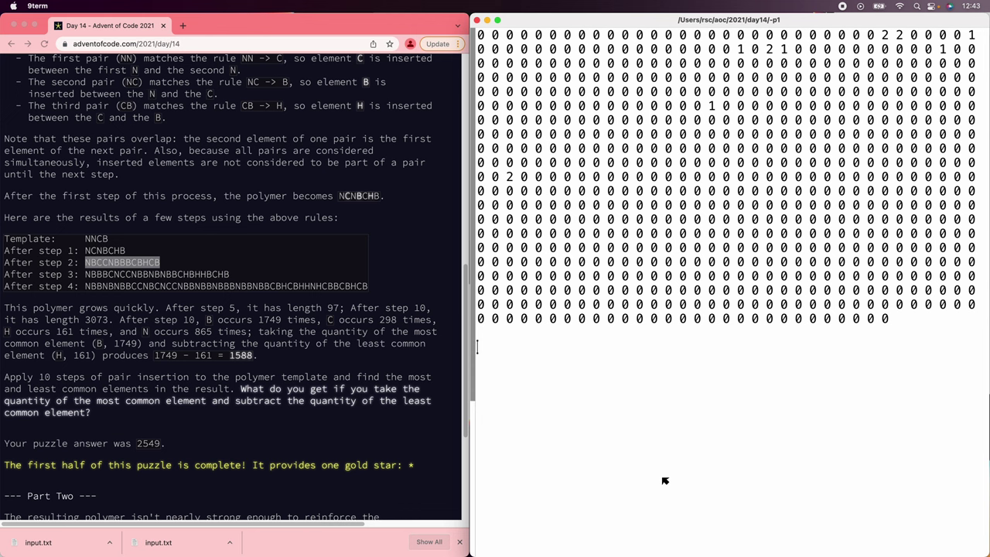
- List v's occurring pair codes and decode them into index pairs with transp 27 27 encode
text(v sel -)
text(1+iota 729)
key(Return)
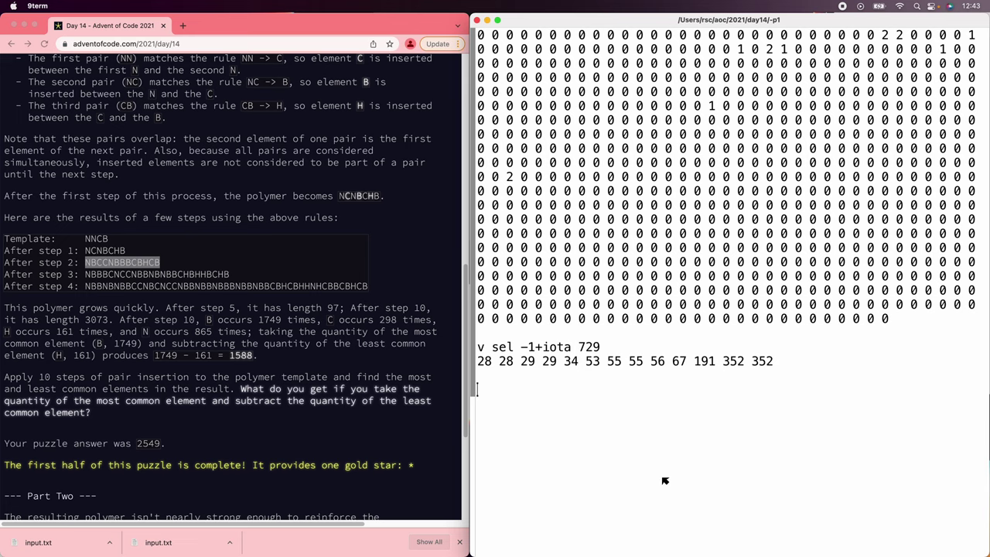
scroll(664, 480, down, 4)
text(transp )
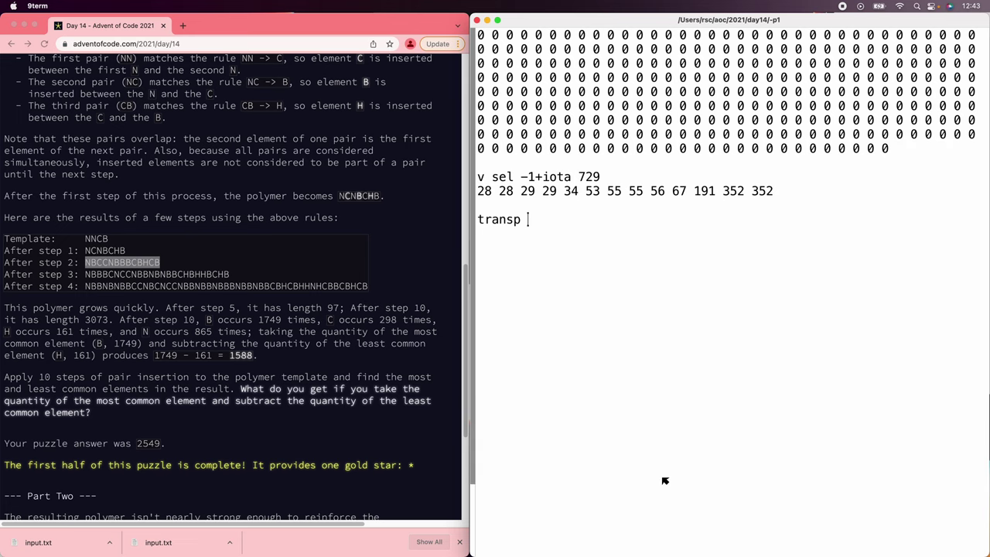
text(27 27 encode _)
key(Return)
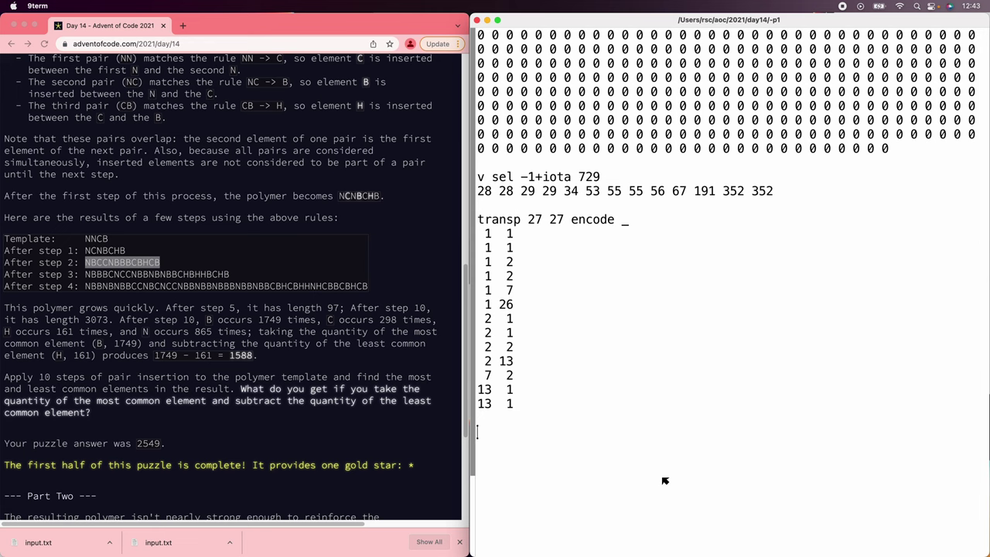
- Map the index pairs to letters via 'ABC…YZ$'[1+_], then print x
text('ABCDEF)
text(GHIJKLMNO)
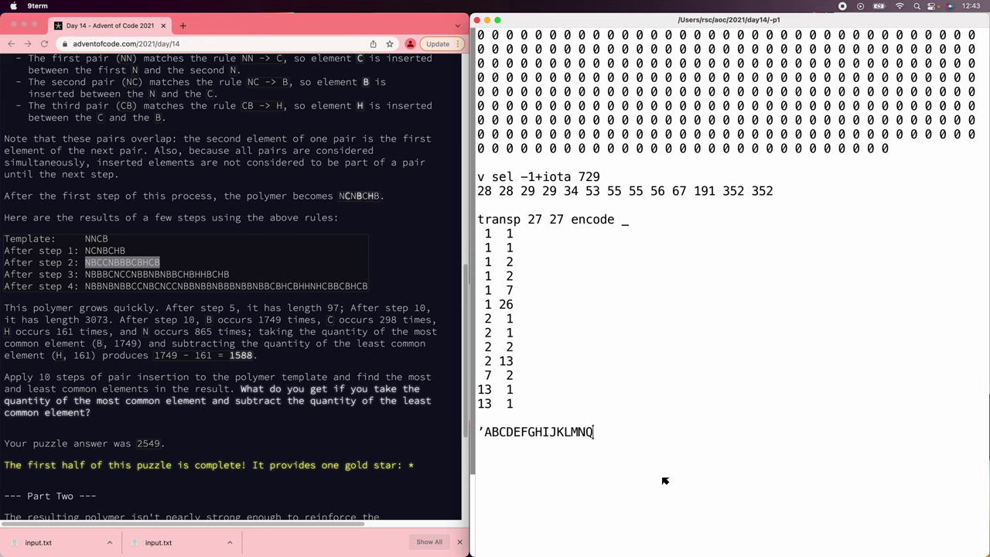
text(PQRSTUVWX)
text(YZ$'[)
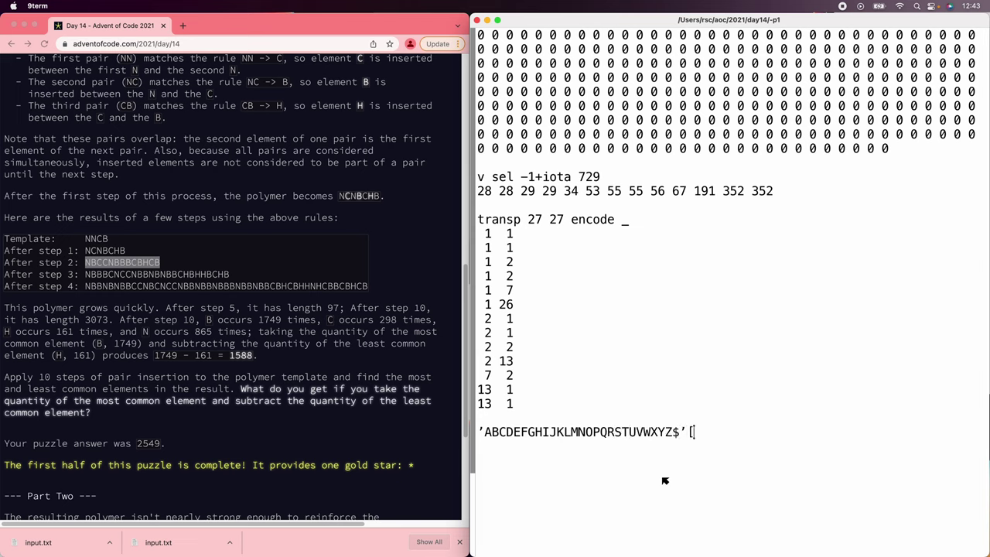
text(1+_])
key(Return)
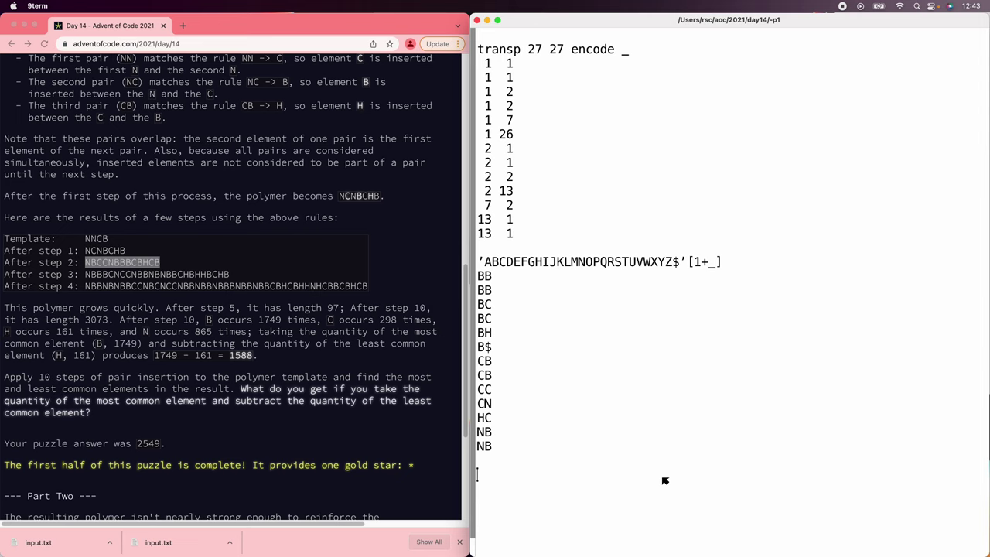
text(x)
key(Return)
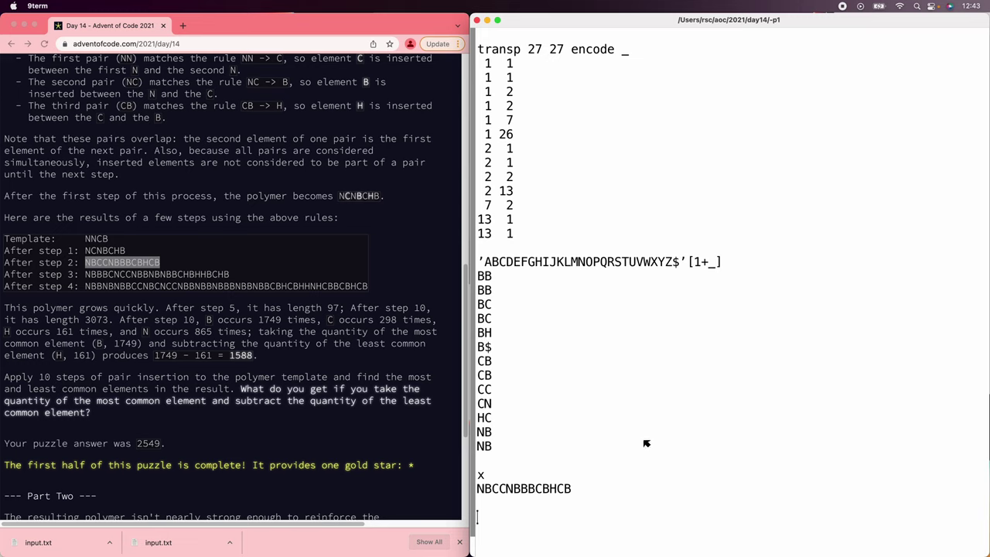
- Set alpha to the alphabet string 'ABCDEFGHIJKLMNOPQRSTUVWXYZ$'
scroll(647, 443, down, 3)
text(alph)
key(BackSpace)
text(ha =)
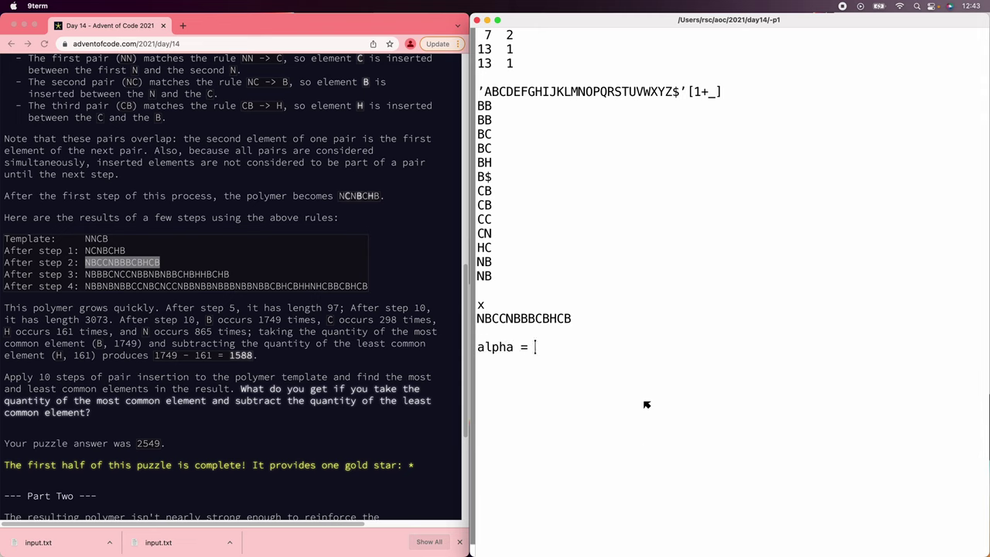
mouse_move(478, 91)
mouse_down()
mouse_move(690, 91)
mouse_move(690, 148)
mouse_up()
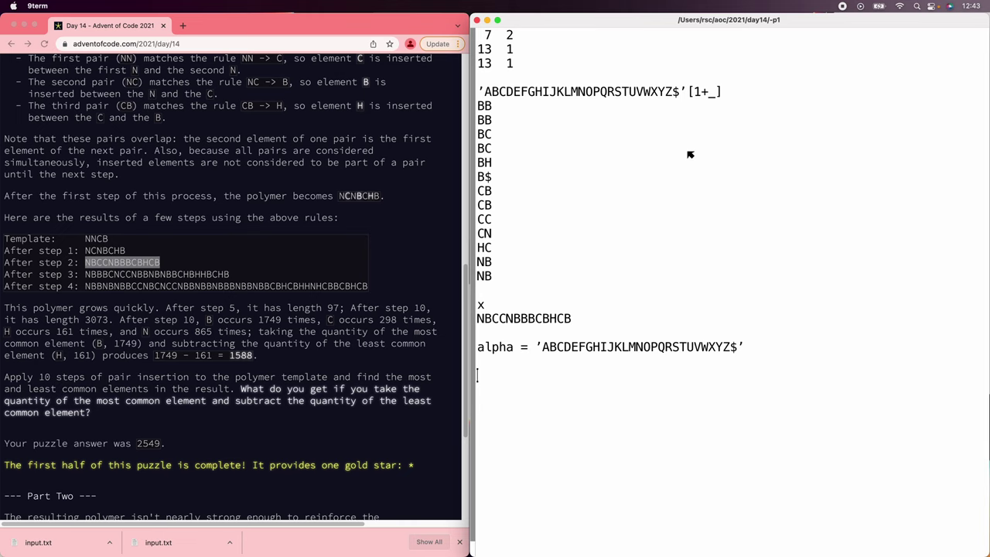
- Define op show v = alpha[1+transp 27 27 encode v sel -1+iota 729] and run show v
text(op show v = )
text(alpha[1+transp)
scroll(665, 135, up, 2)
scroll(659, 128, up, 2)
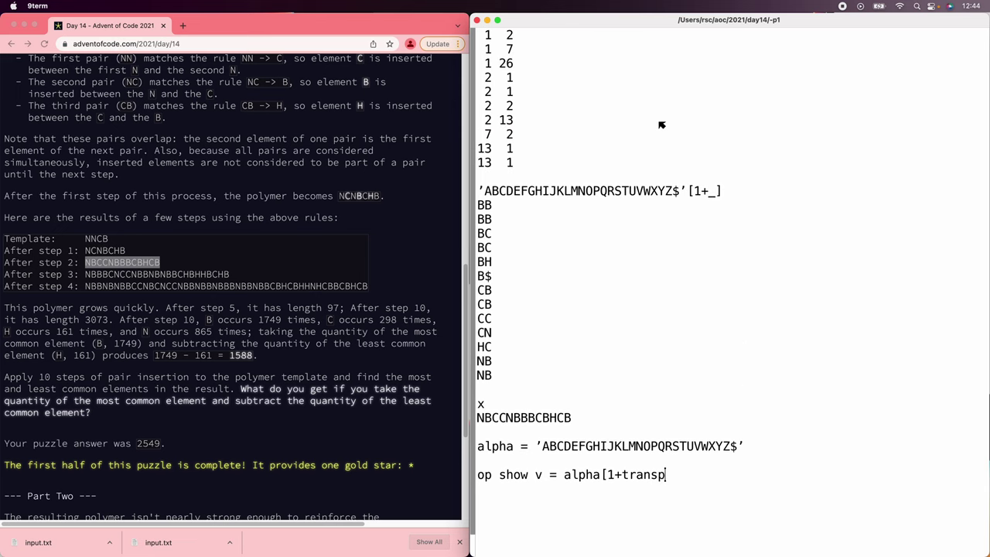
scroll(661, 125, up, 2)
scroll(700, 139, down, 1)
scroll(700, 141, down, 3)
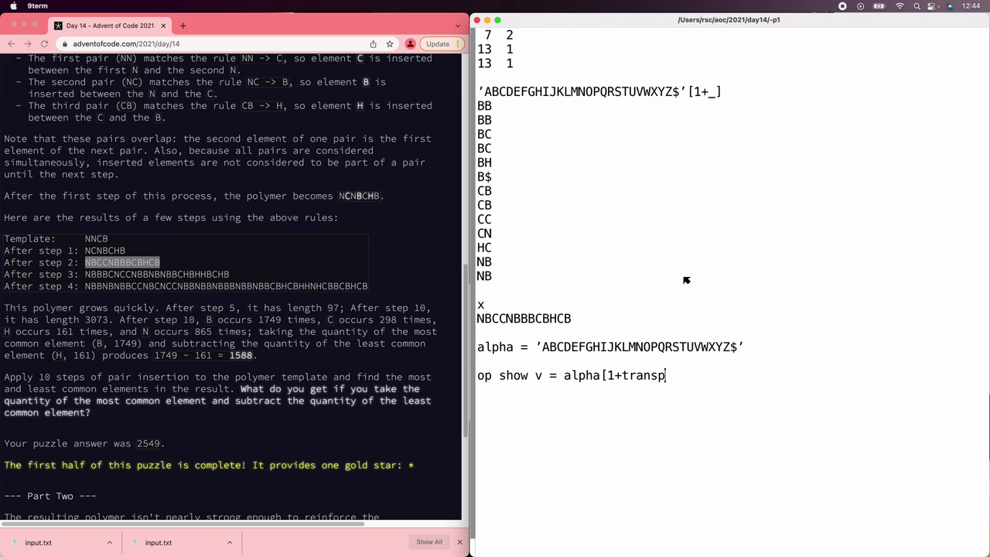
text( 27 27 encode )
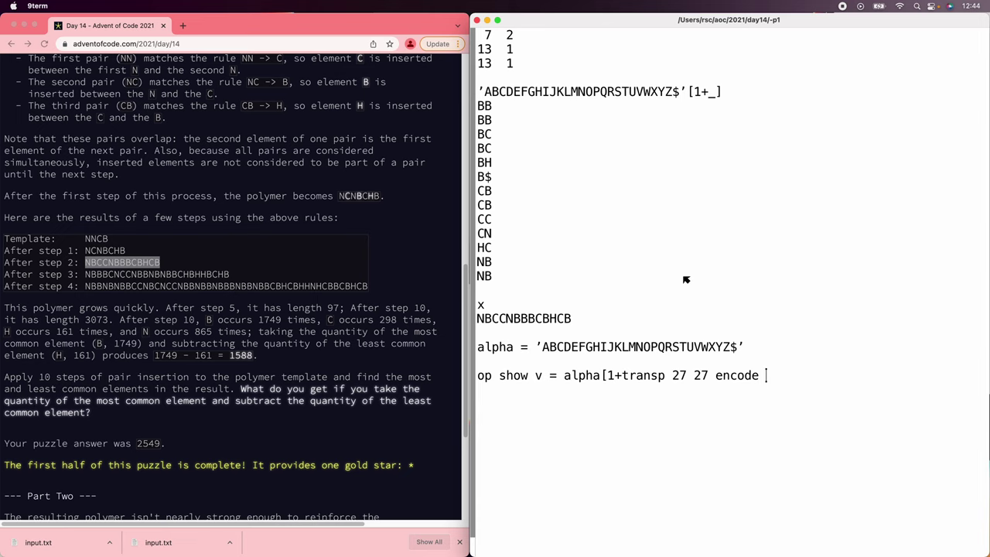
text(v sel -1+iota )
text(729])
key(Return)
text(show )
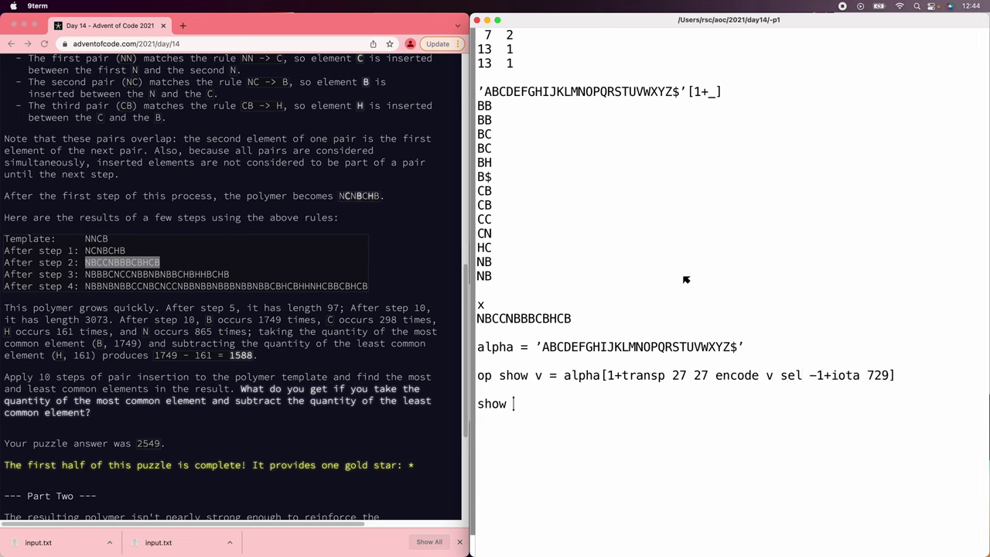
text(v)
key(Return)
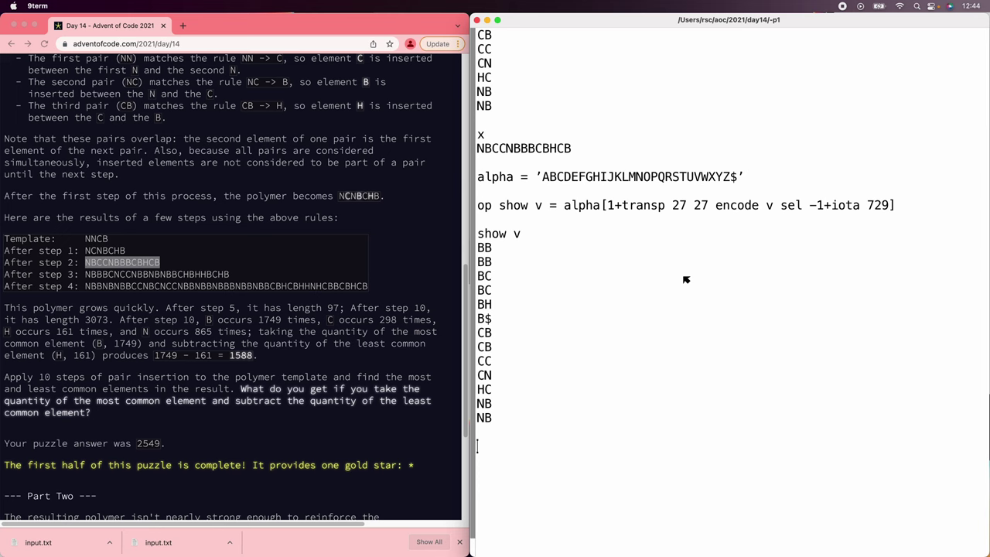
- Reshape v to 27×27, sum the columns, keep the nonzero counts and sort them
text(27 27 rho v)
key(Return)
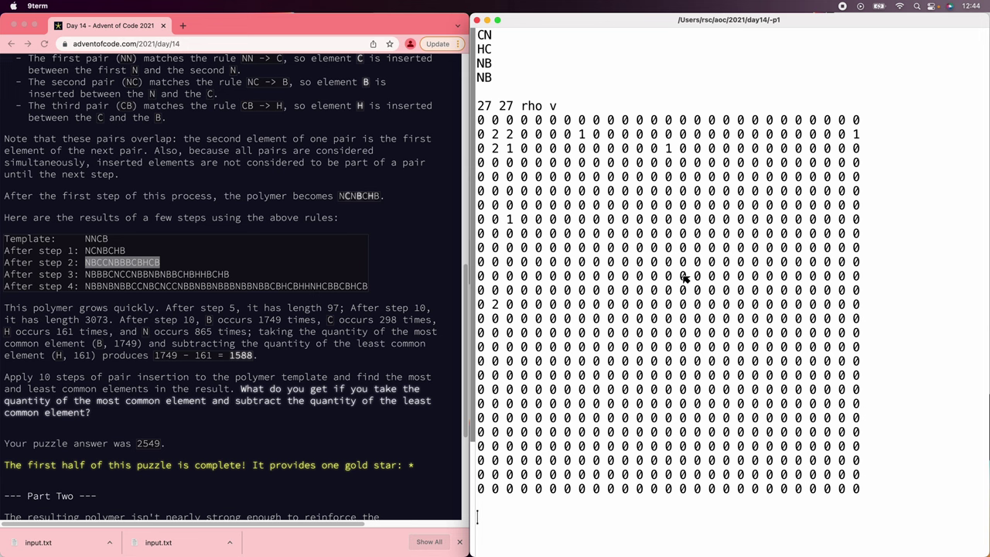
double_click(496, 134)
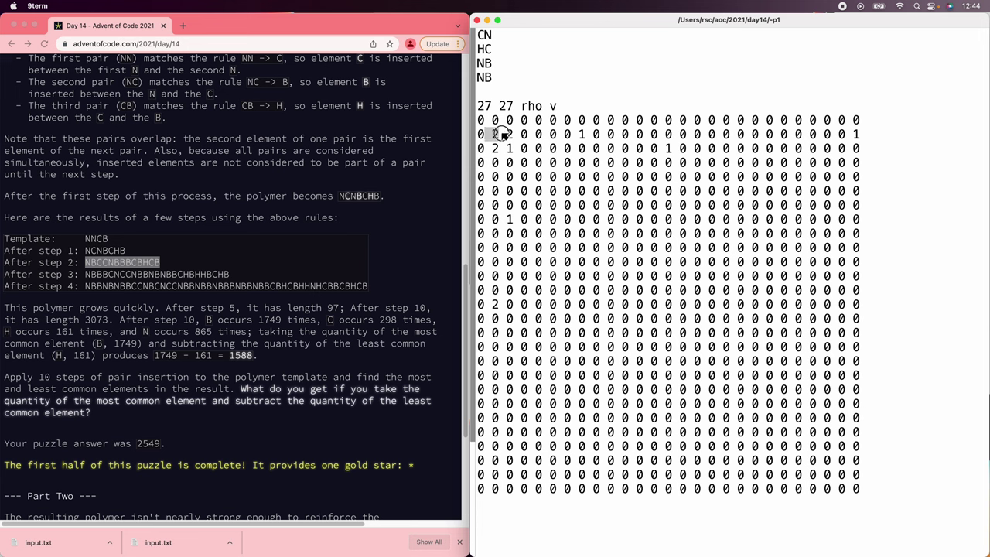
click(614, 531)
text(+/_)
key(Return)
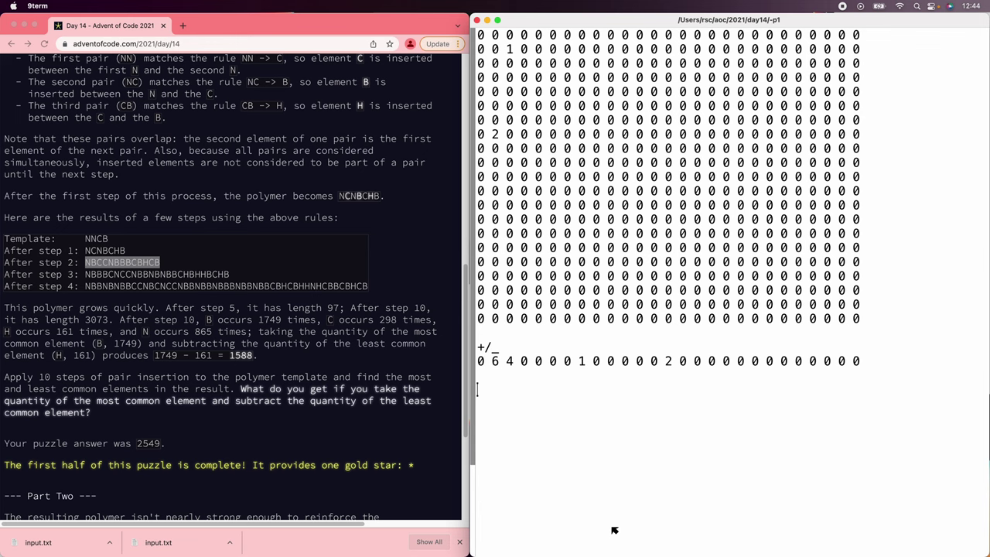
text((_)
text(>0) sel _)
key(Return)
text(_[up)
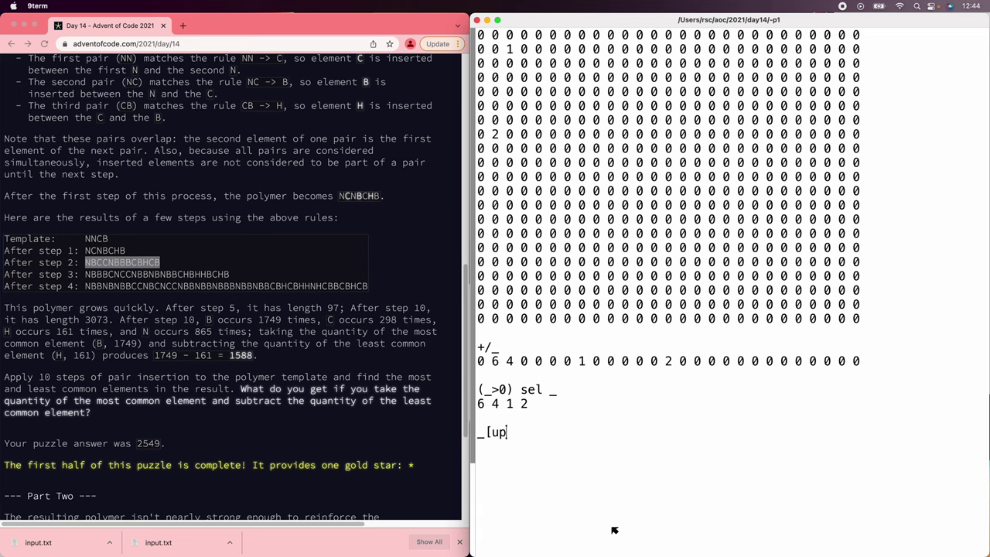
text( _])
key(Return)
scroll(614, 530, down, 4)
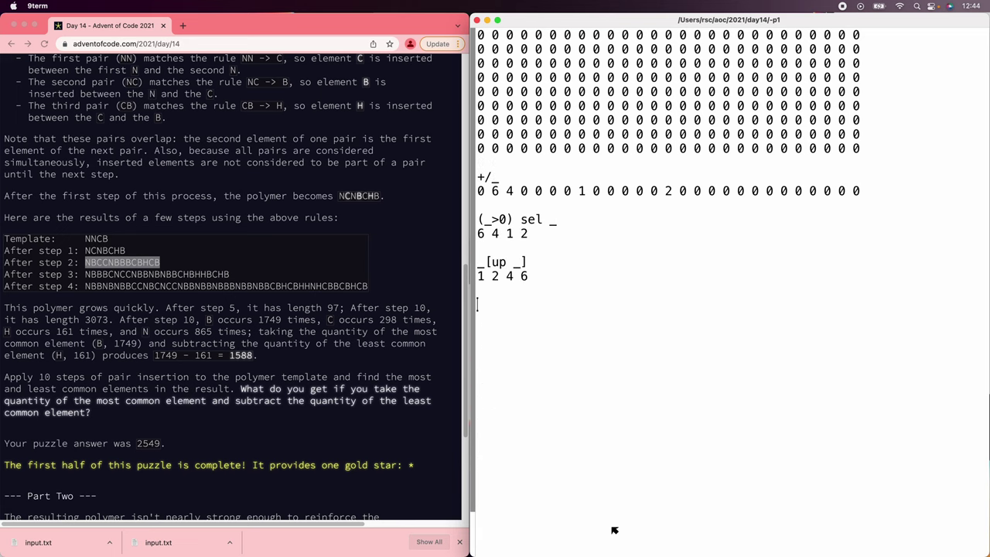
- Define op counts v as a three-line body: column sums, nonzero filter, ascending sort
text(op counts v )
text(=)
key(Return)
key(Tab)
text(v = +)
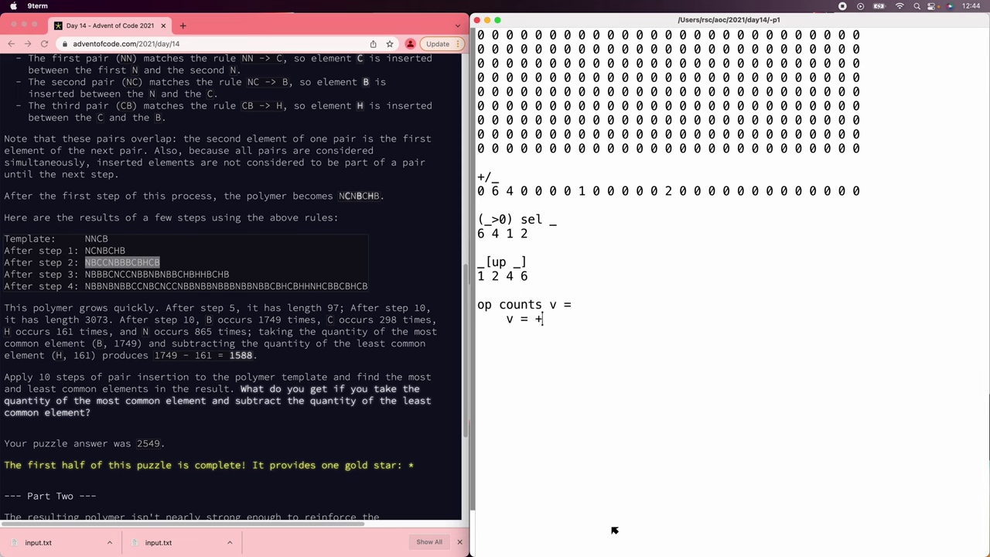
text(/27 27 rho v)
key(Return)
key(Tab)
text(v = )
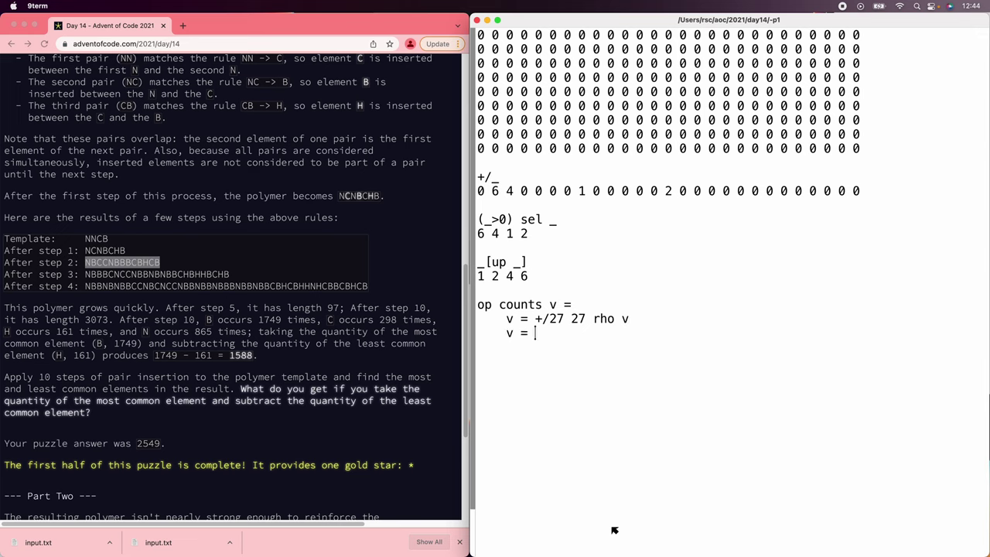
text((v>0) sel v)
key(Return)
key(Tab)
text(v [)
key(BackSpace)
key(BackSpace)
text([up )
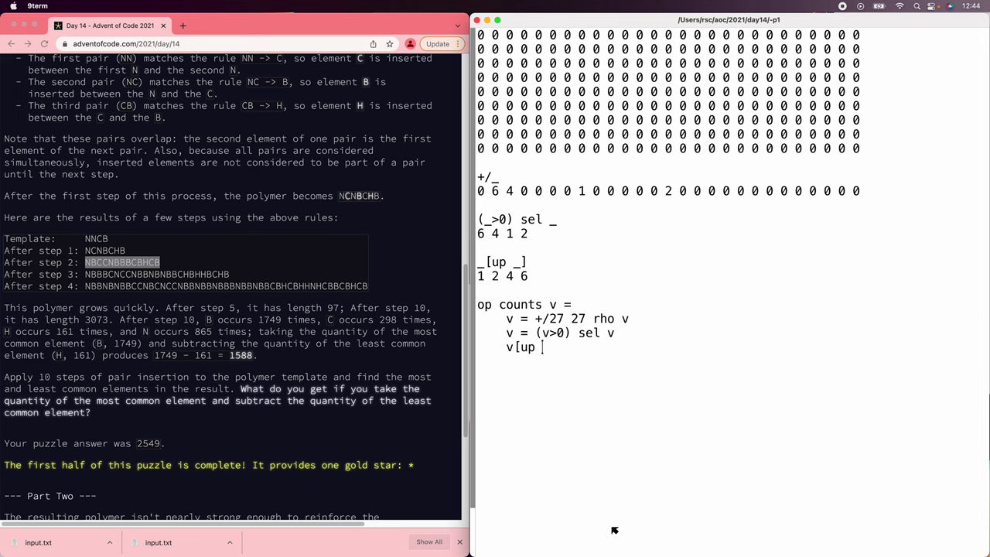
text(v])
key(Return)
- Run counts vec v and counts vec x, the latter giving 1 2 4 6
key(Return)
text(counts vec v)
key(Return)
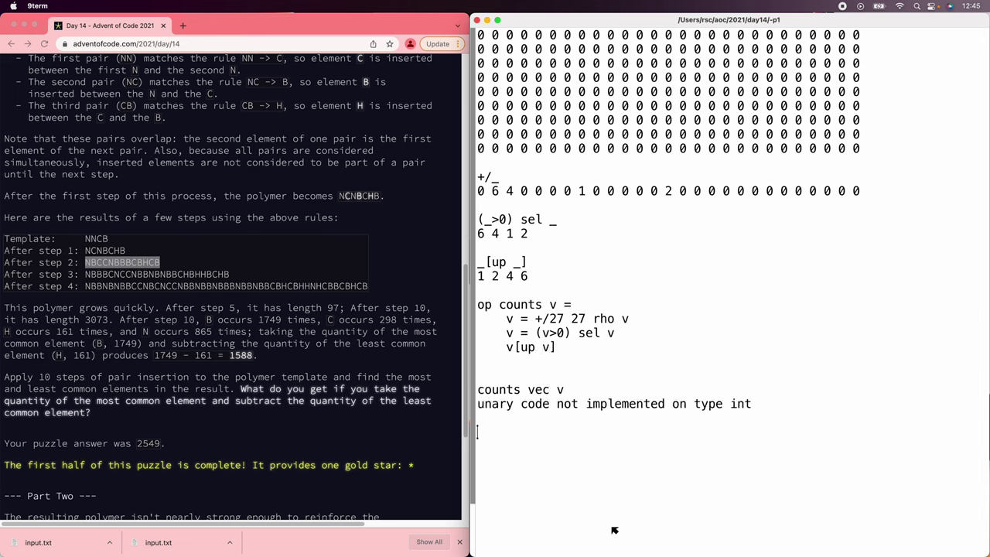
text(c)
text(ounts vec x)
key(Return)
scroll(614, 530, down, 4)
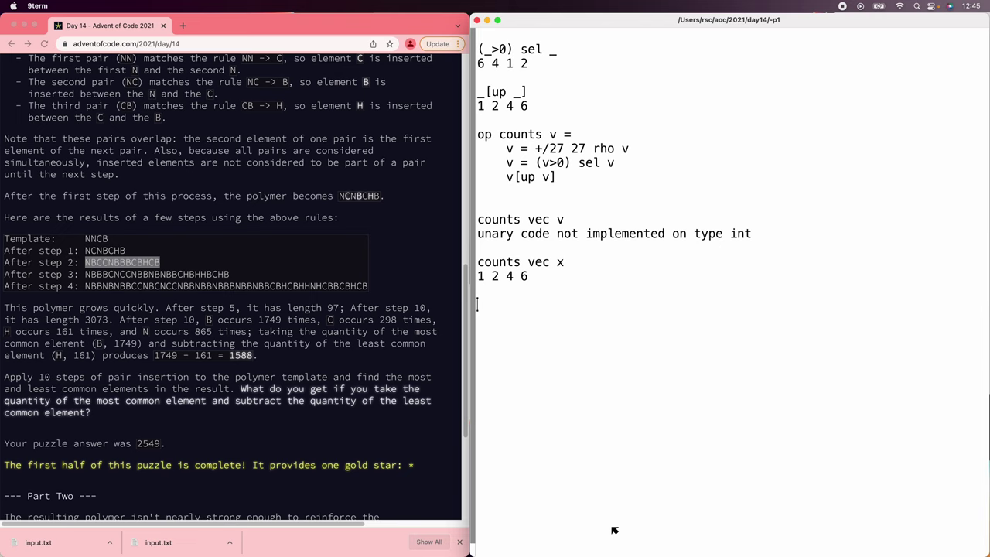
- Define op id n = n n rho 1, n rho 0, check id 5, and list show via )op show
text(op id n)
text( = n n rho 1, n)
text( rho 0)
key(Return)
text(id )
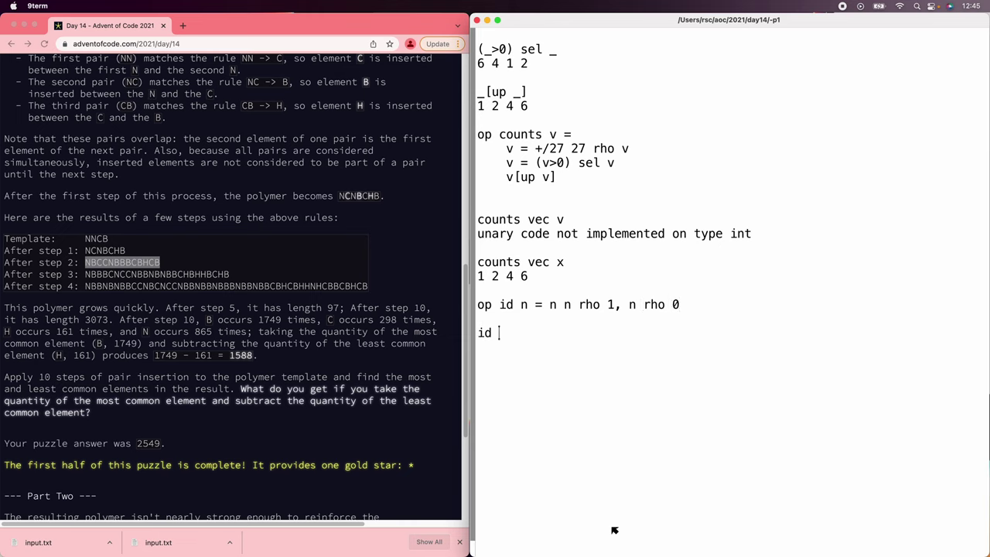
text(5)
key(Return)
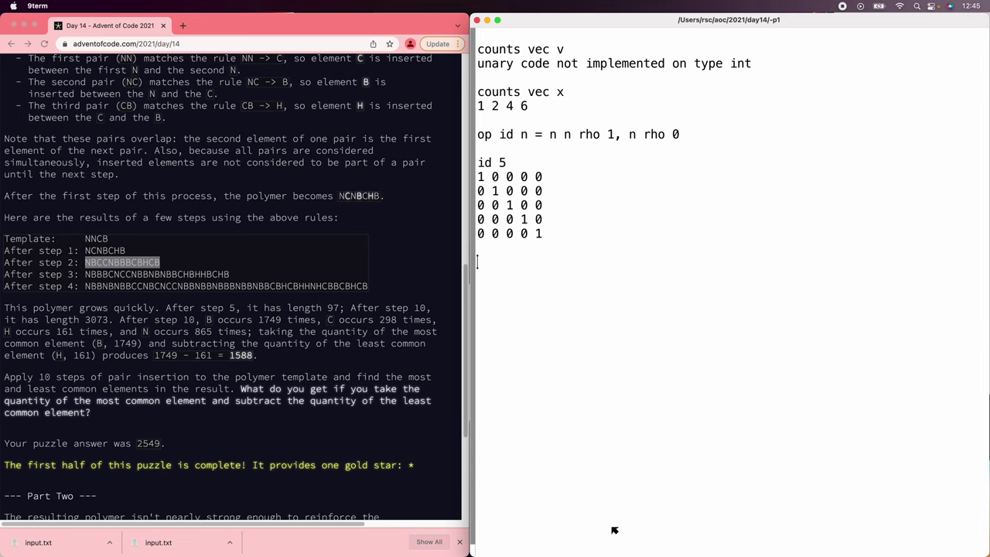
text())
text(op show)
key(Return)
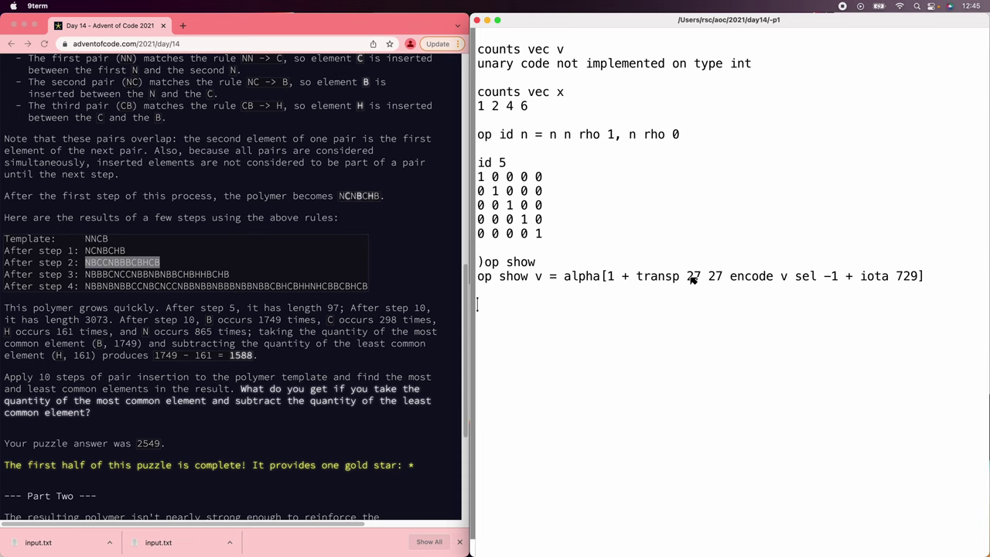
- Generalise show to use (,v) and rho ,v instead of the fixed 27 27 and 729, then re-enter it
drag(686, 278, 727, 279)
text((27 )
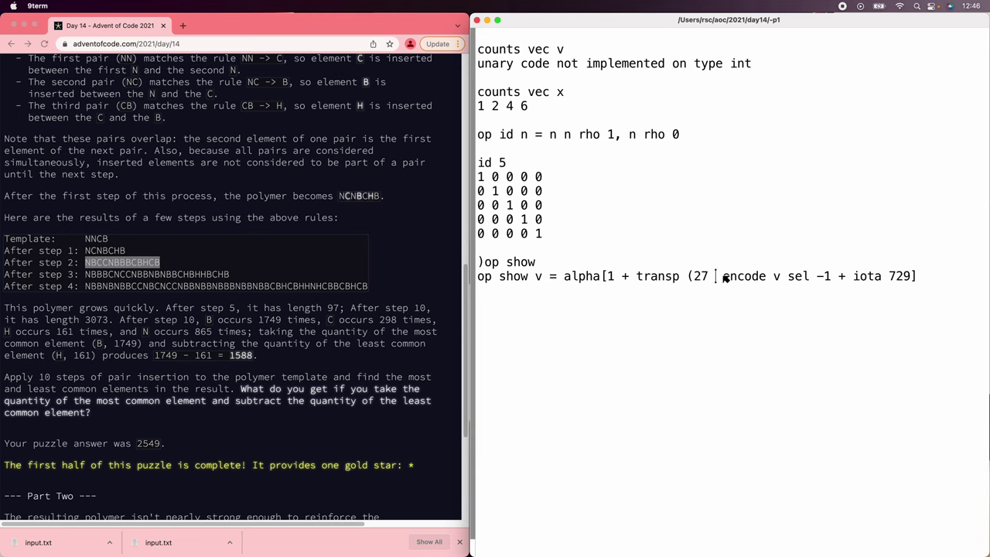
text(log rho ,v))
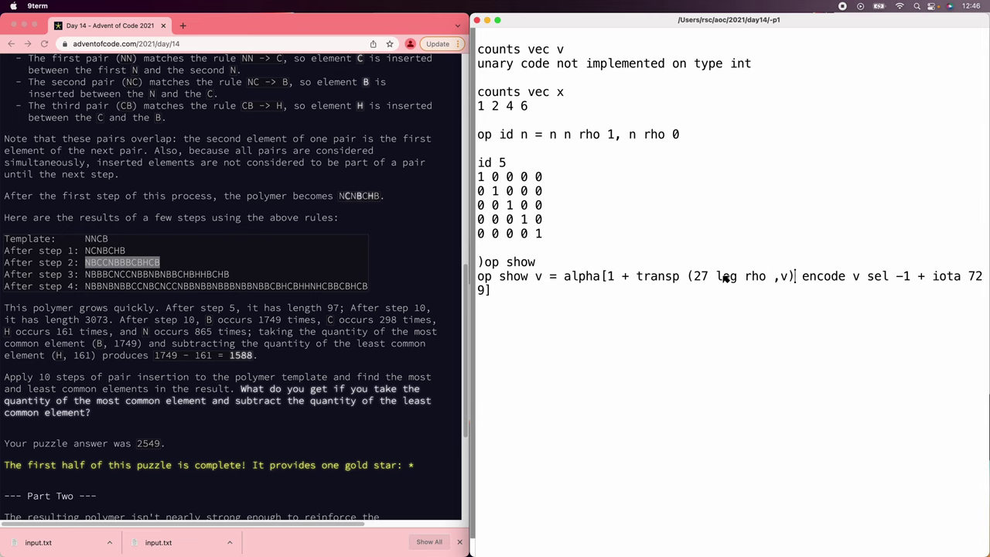
text( r )
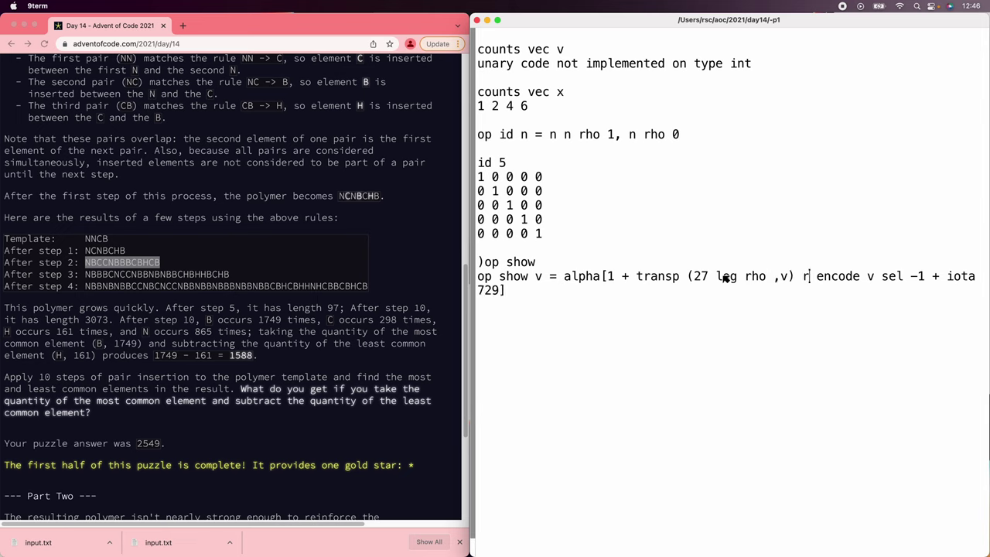
text(ho 27)
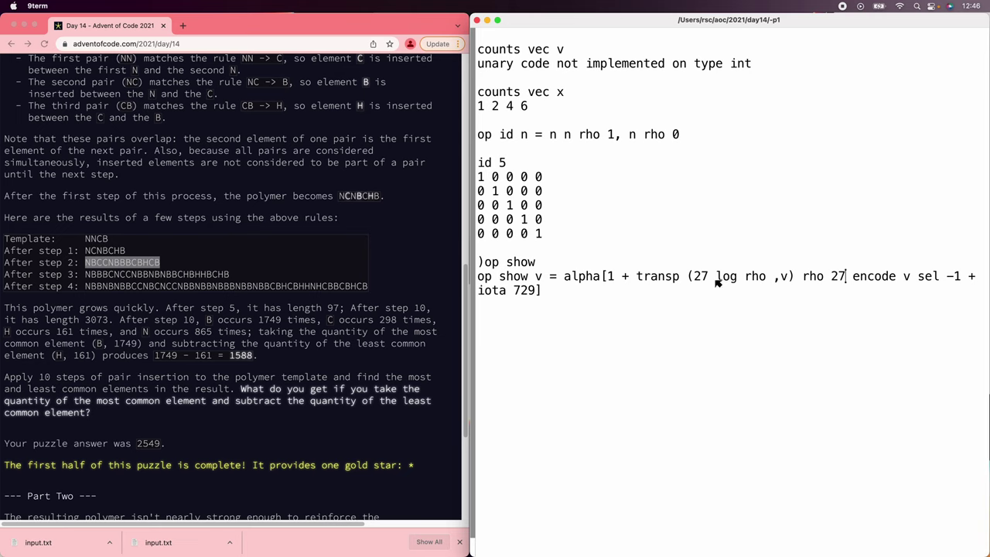
text())
click(686, 278)
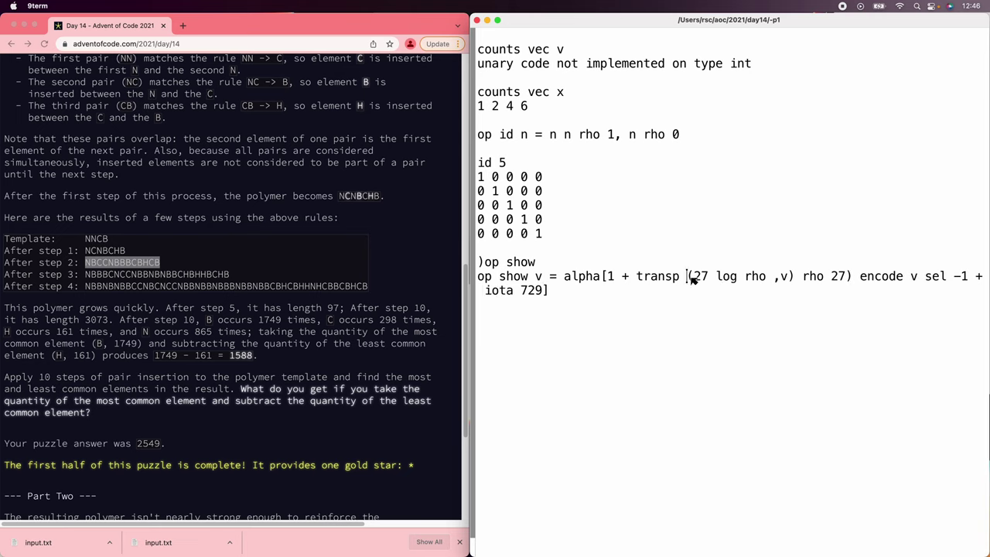
text(()
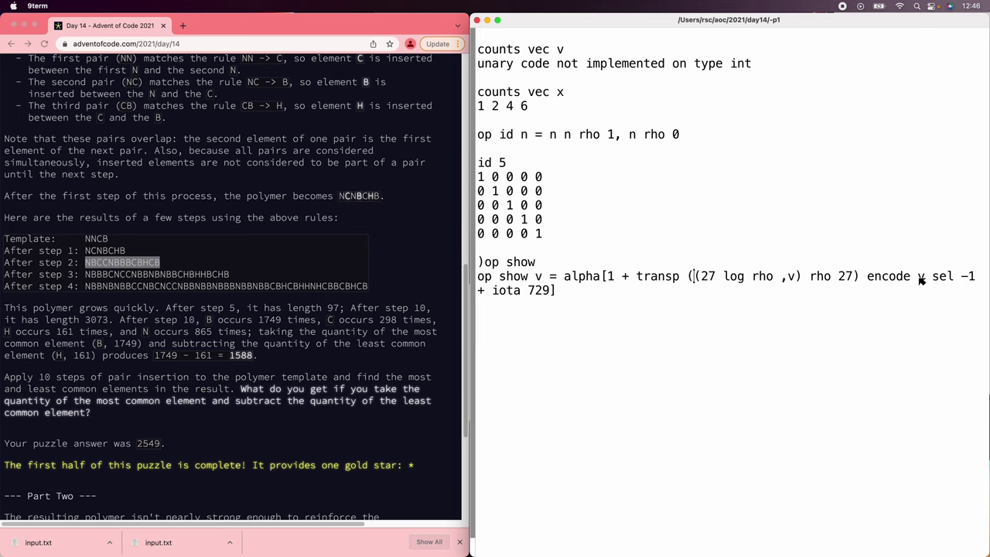
click(917, 278)
text((,)
key(Right)
text())
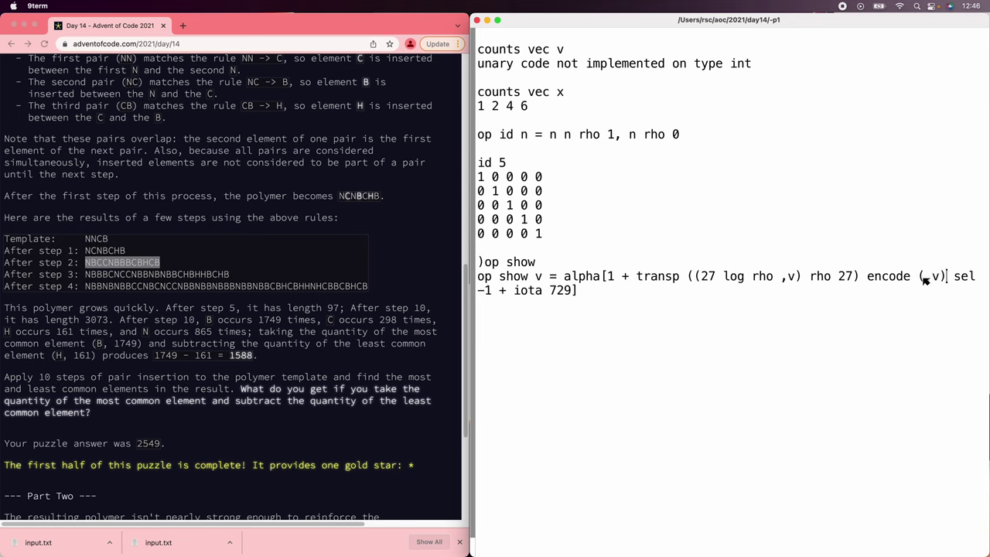
double_click(569, 291)
text(rho ,v)
double_click(632, 295)
middle_click(634, 296)
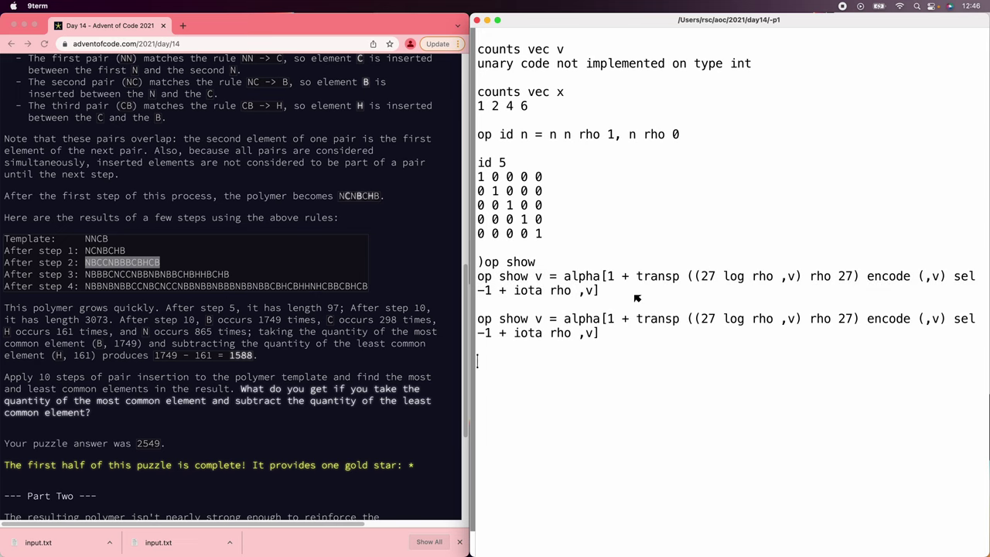
- Run 5 take show id 729, listing AAAA, ABAB, ACAC, ADAD, AEAE
text(take)
key(ctrl+u)
text(5 a)
key(BackSpace)
text(take show )
text(id )
text(7289)
key(BackSpace)
key(BackSpace)
text(9)
key(Return)
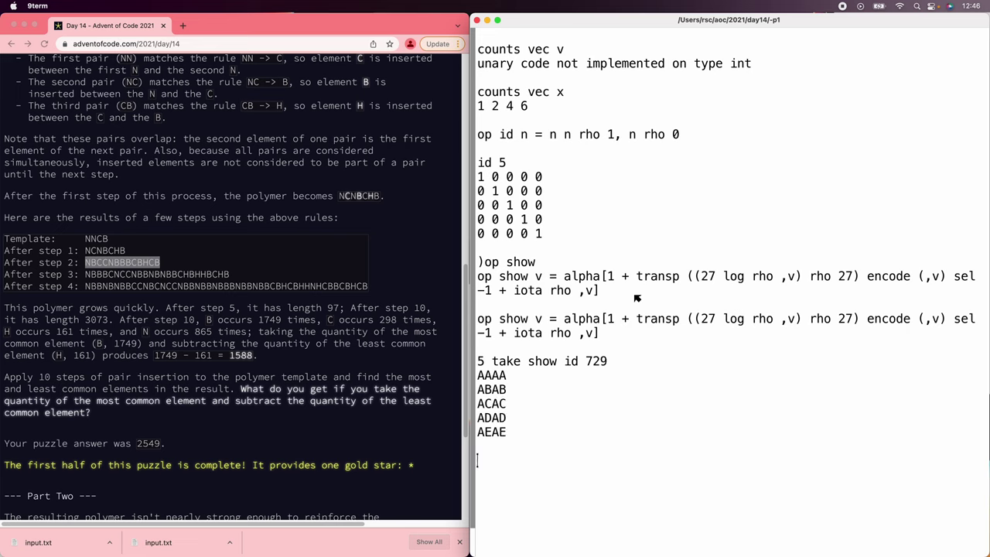
scroll(636, 298, down, 4)
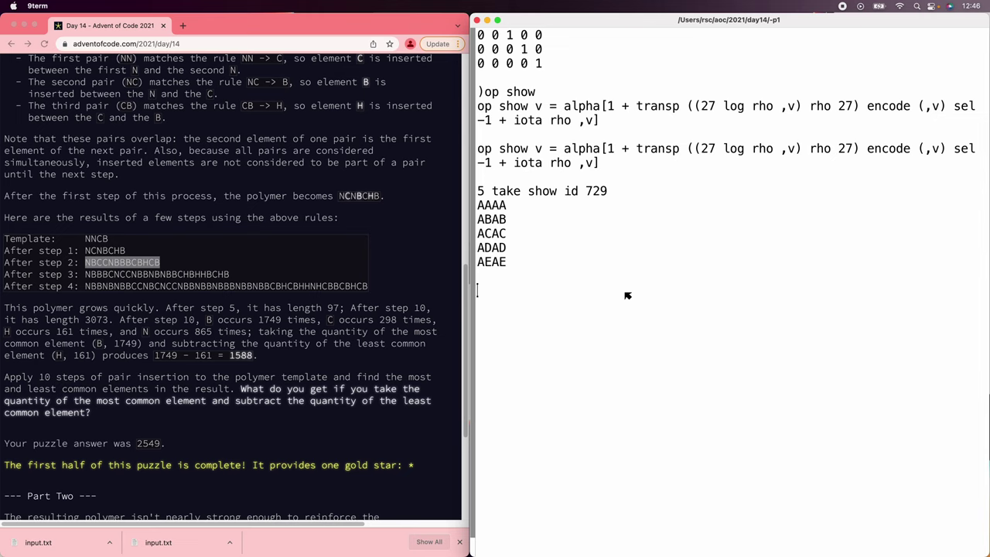
- Write op r rule x with body r[1+pair/(code x[1 2]) - code 'A'] = vec x[1 3 2]
text(op r rule x )
text(=)
key(Return)
text(r[1)
text(+/pair/)
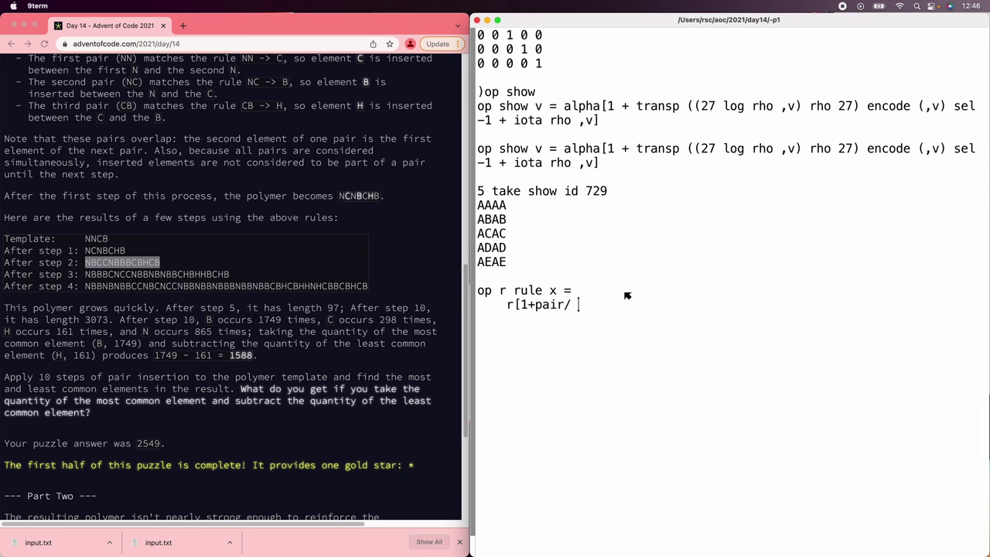
text((code x[)
text(1 2)
text(- co)
key(BackSpace)
key(BackSpace)
key(BackSpace)
key(BackSpace)
key(BackSpace)
text() - code 'a')
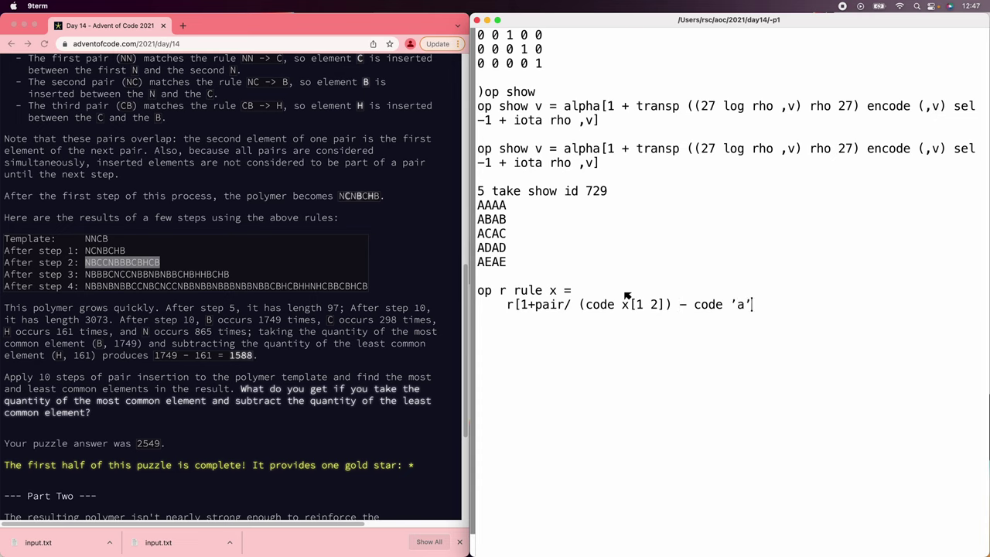
key(BackSpace)
key(BackSpace)
text(A')
text(] )
text(= vec)
text([)
text(x[1 )
text(3 2])
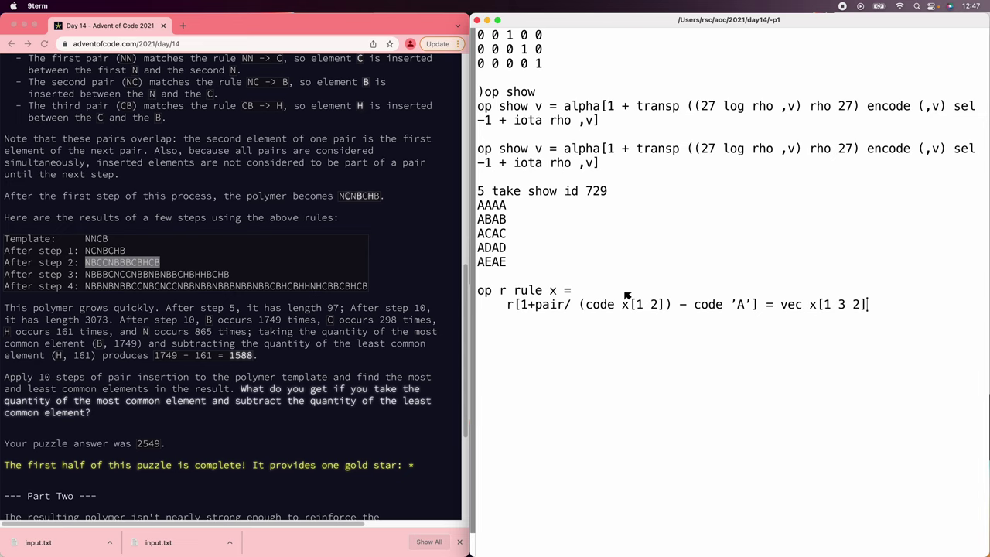
- End the rule definition with a 0 line; an op ruler r header then reports a missing body
key(Return)
text(0)
key(Return)
key(Return)
text(op ruler r =)
- Define op ruler x as r = (id 729), r rule@ x, r
key(Return)
text(op r)
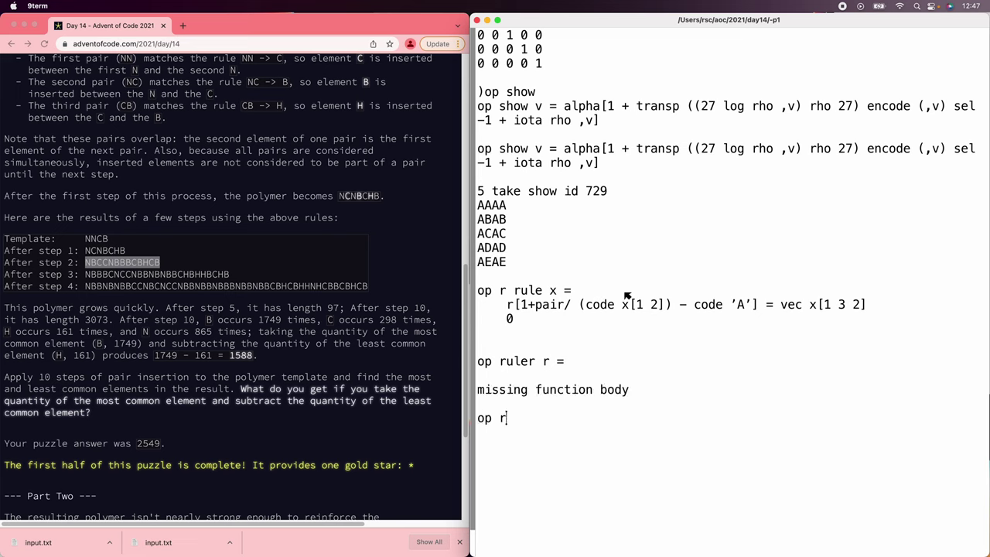
text(uler x =)
key(Return)
text(r =)
text( (id 729))
key(Return)
text(r rule@)
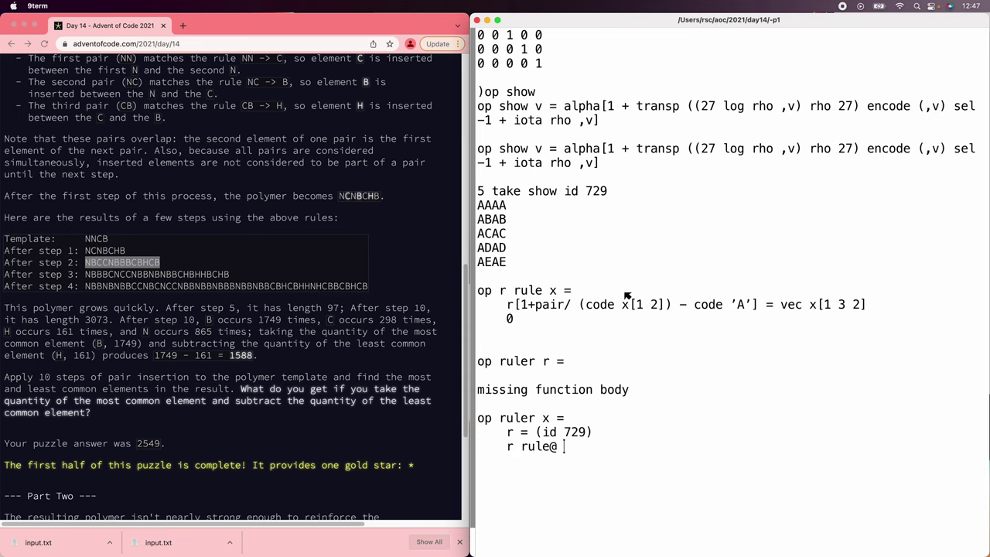
text( x)
key(Tab)
text(r)
key(Return)
key(Return)
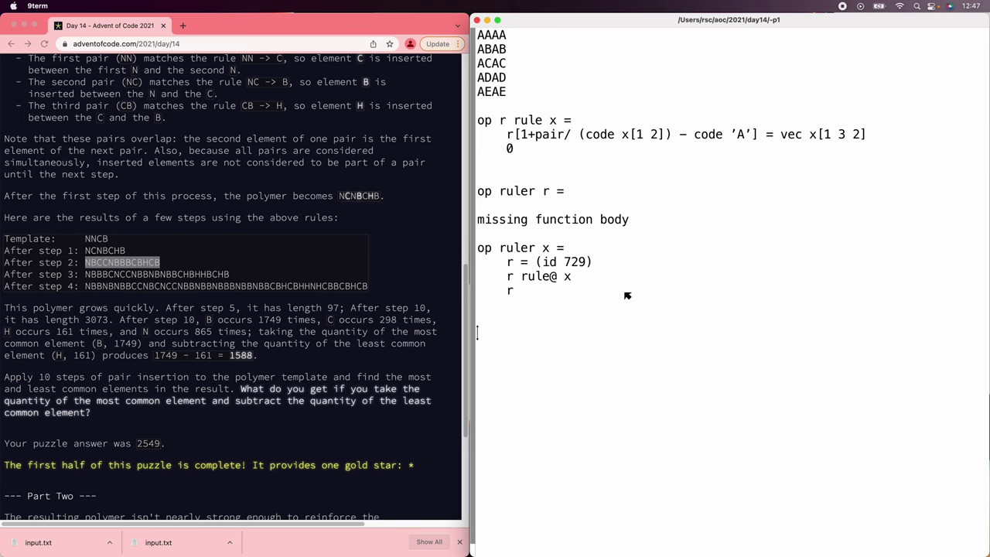
- Test ruler with 5 take show ruler 1 3 rho 'ABC', inspecting the ABB$ and CB output
text(5 take show rule)
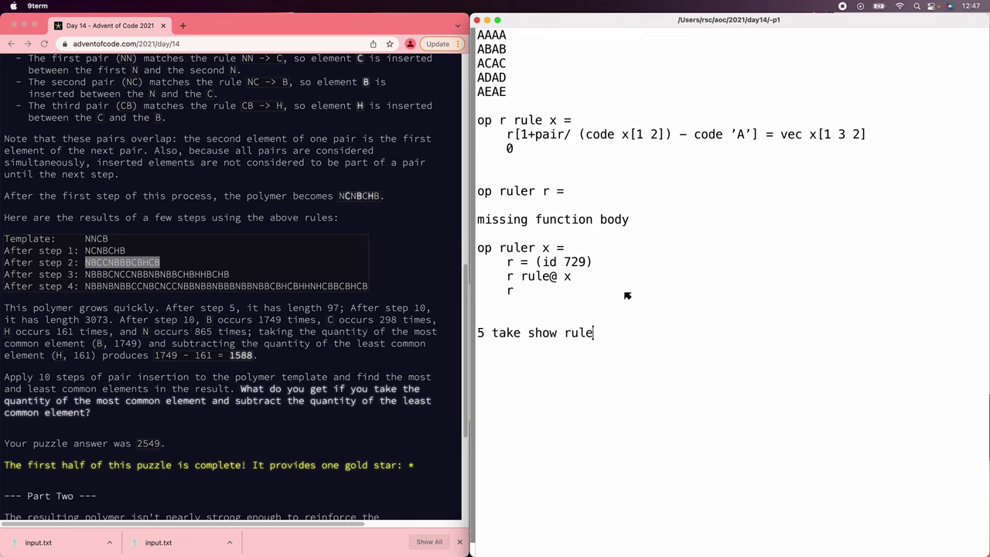
text(r 1 3 rho ')
text(ABC')
key(Return)
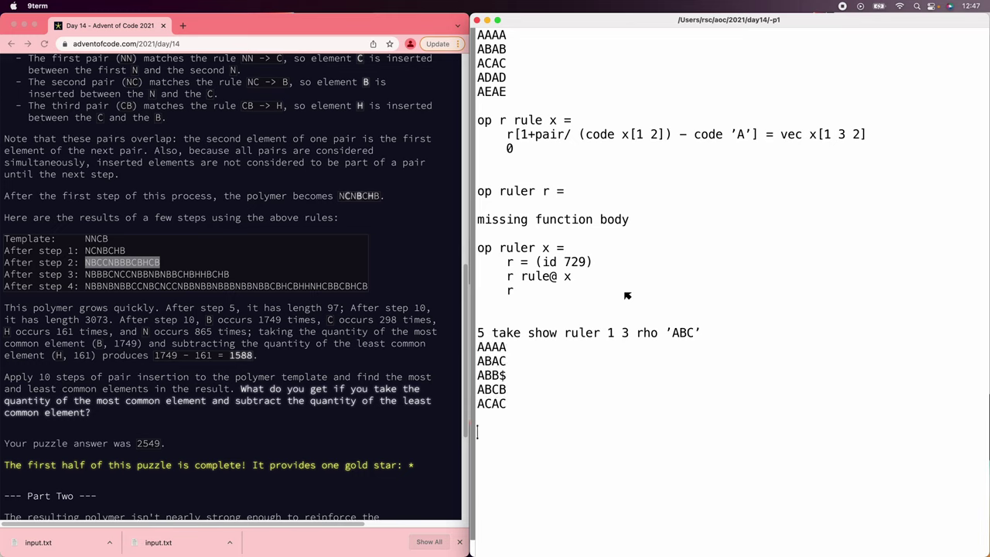
scroll(627, 296, down, 4)
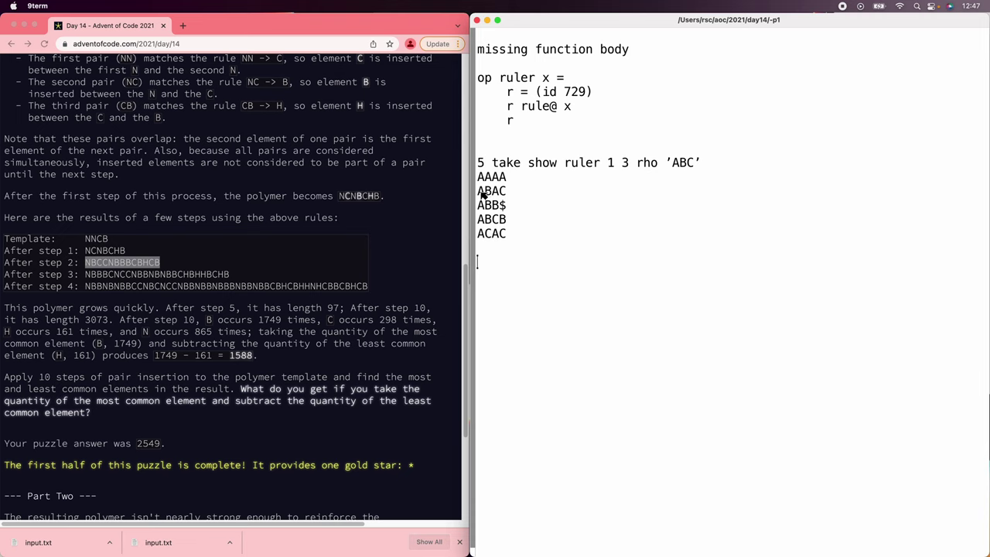
drag(492, 221, 518, 222)
double_click(520, 205)
click(541, 268)
scroll(615, 154, up, 3)
scroll(615, 155, up, 3)
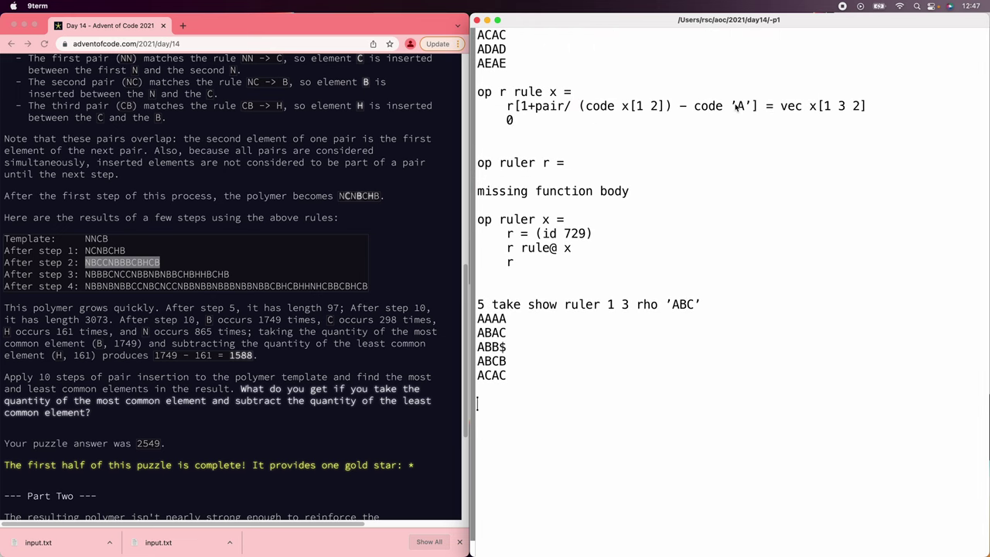
click(895, 106)
click(640, 457)
- Print vec 'ABC' and show vec 'ABC' to see its pairs by name
text(vec 'ABC')
key(Return)
text(show vec ')
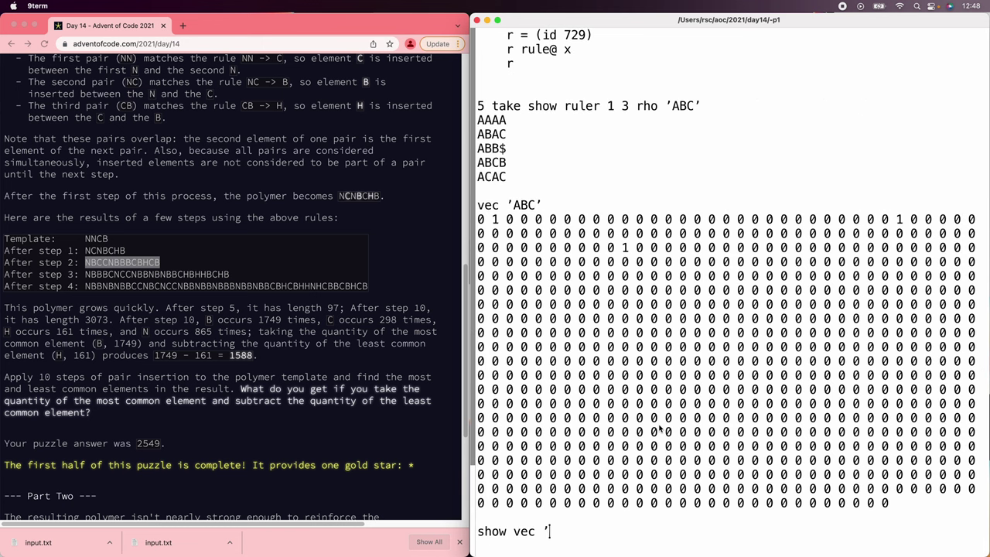
text(ABC')
key(Return)
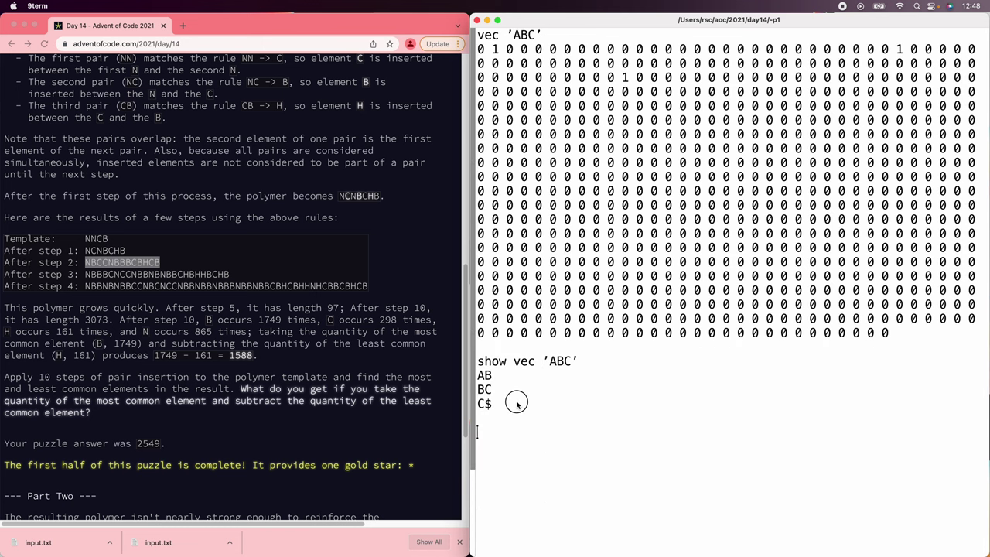
double_click(617, 396)
- Fix rule to subtract vec x[2] from the parenthesised vec x[1 3 2], and re-enter it
click(635, 446)
scroll(635, 445, up, 5)
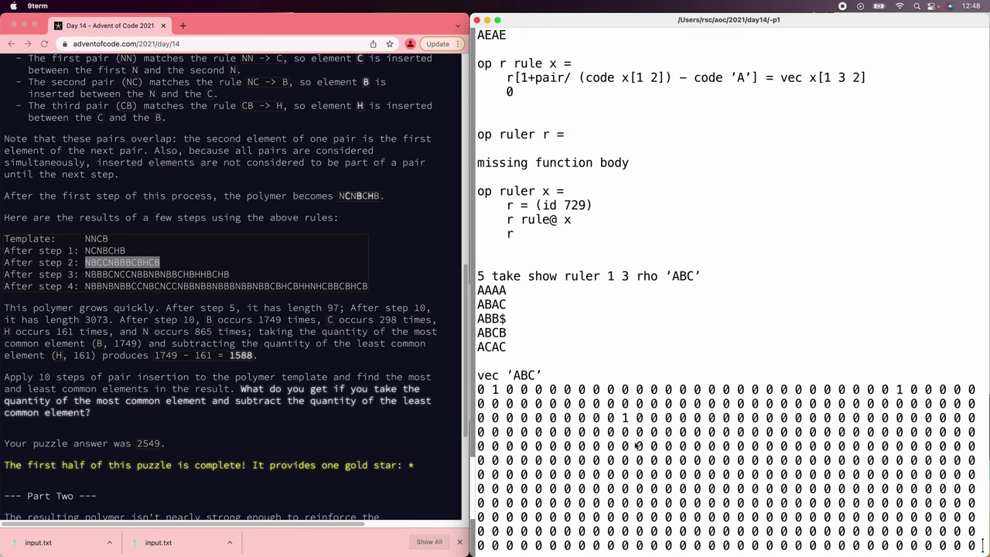
click(888, 81)
text() -> vec )
text(x[)
text(2])
click(780, 81)
text(()
drag(478, 60, 473, 114)
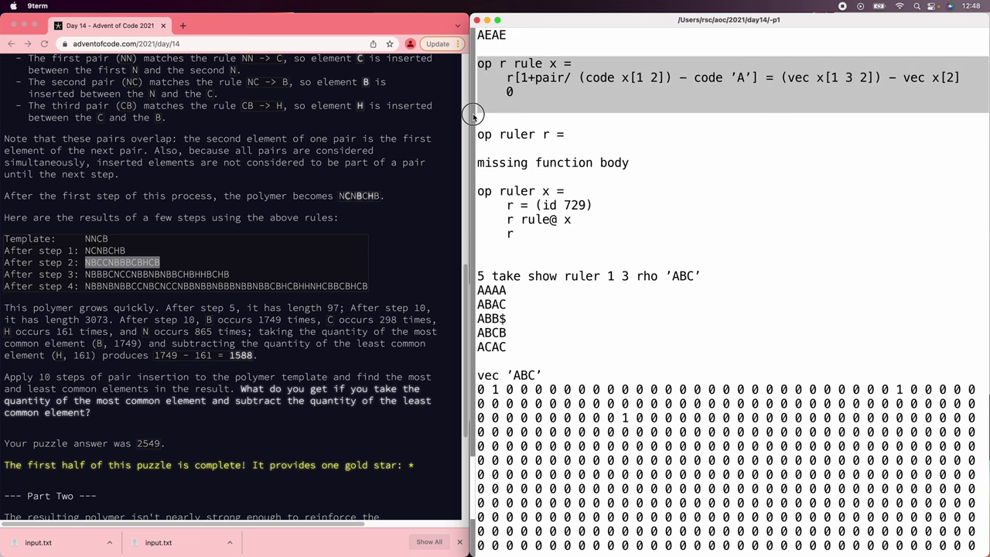
middle_click(545, 112)
- Rerun the ruler ABC test, now giving AAAA, ABAC, ABCB, ACAC, ADAD
scroll(545, 113, up, 4)
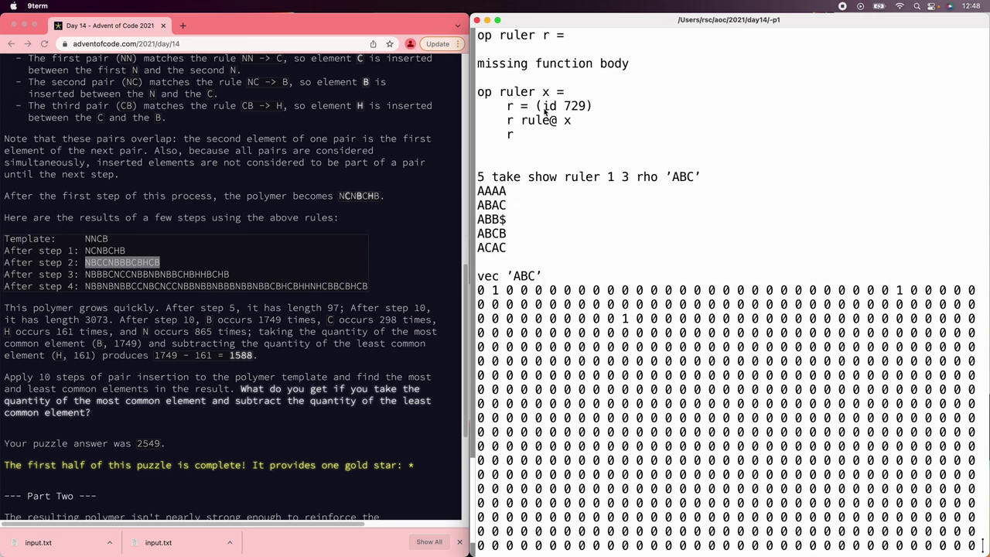
double_click(747, 175)
middle_click(748, 177)
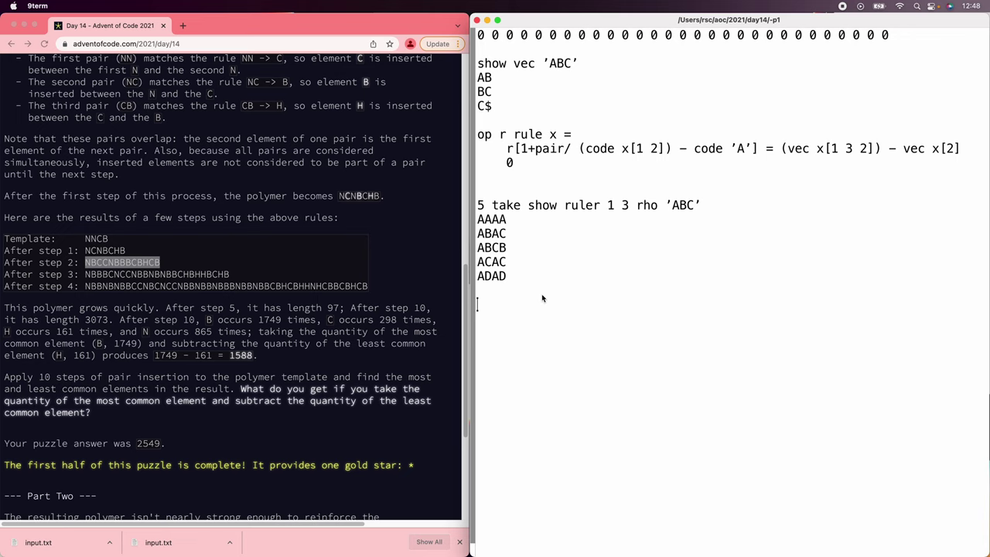
- Build r = ruler sampleRules and list the pairs it changes with show r and not id 729
text(r = rul)
key(BackSpace)
key(BackSpace)
key(BackSpace)
text(= ruler sampleR)
text(ules)
key(Return)
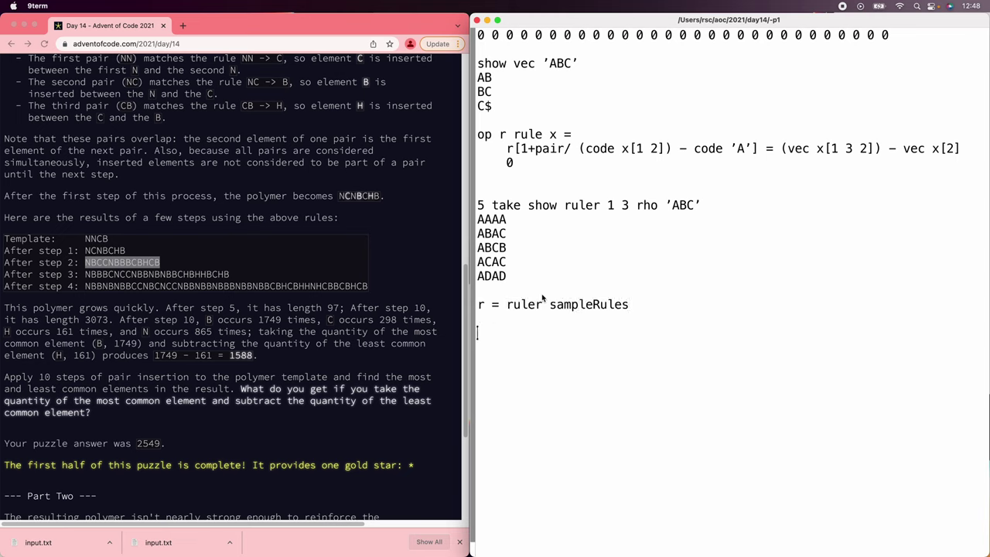
text(show)
text( r and not id )
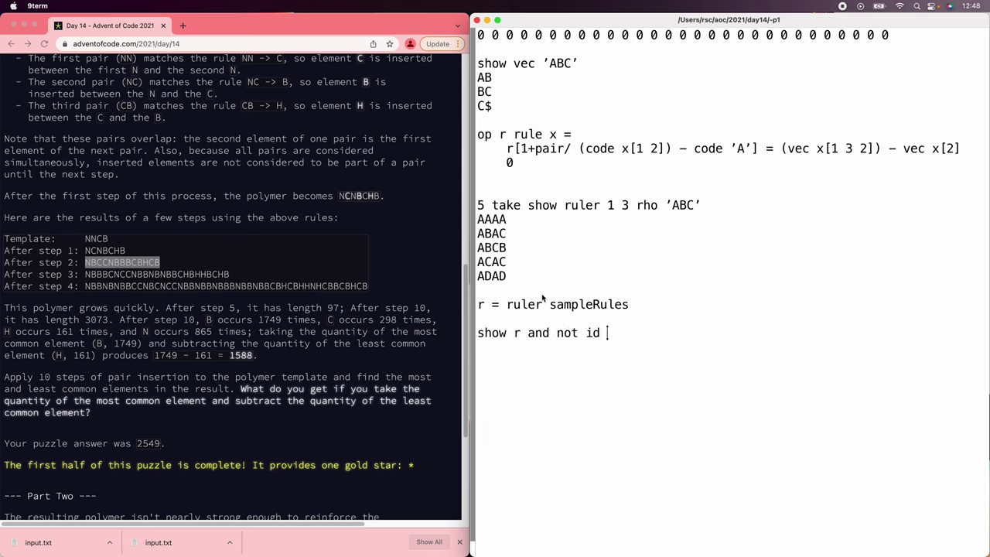
text(729)
key(Return)
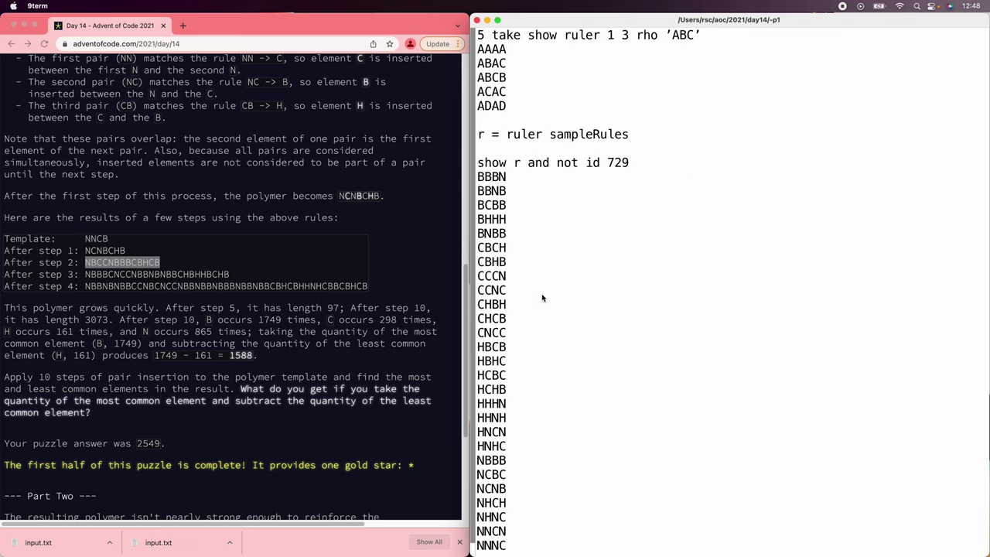
- Compare against the puzzle's rules, then list identity entries not covered by r
scroll(230, 206, up, 20)
scroll(216, 209, down, 3)
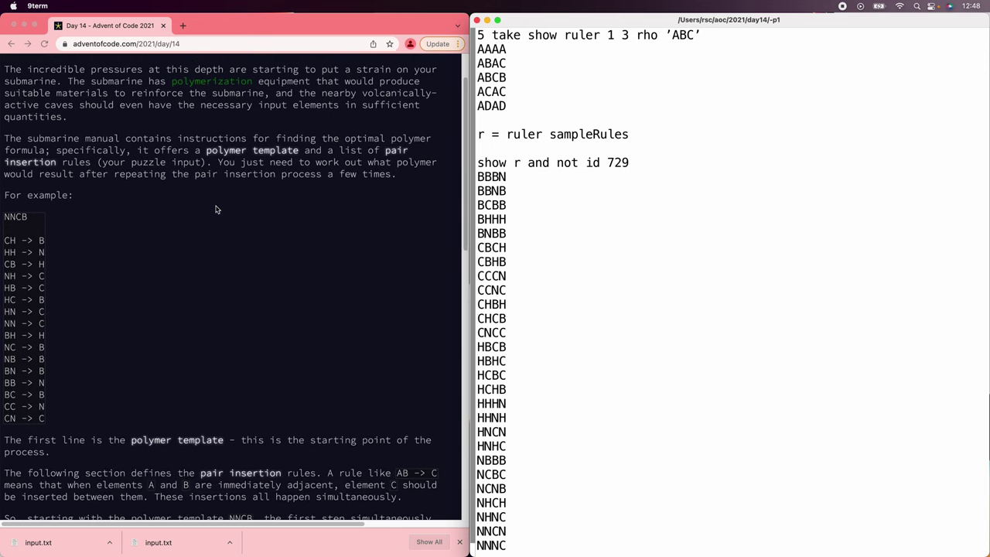
scroll(78, 232, down, 2)
click(9, 334)
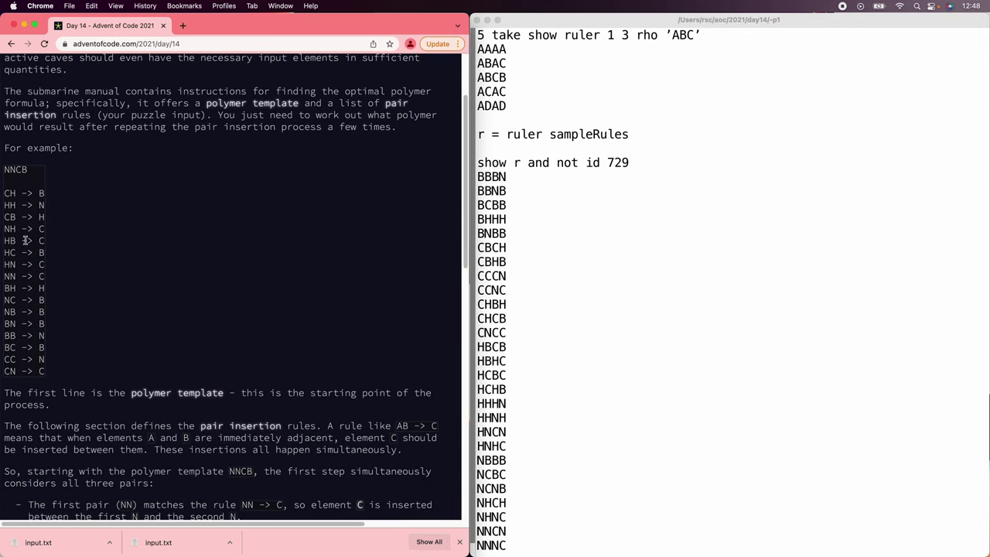
click(569, 251)
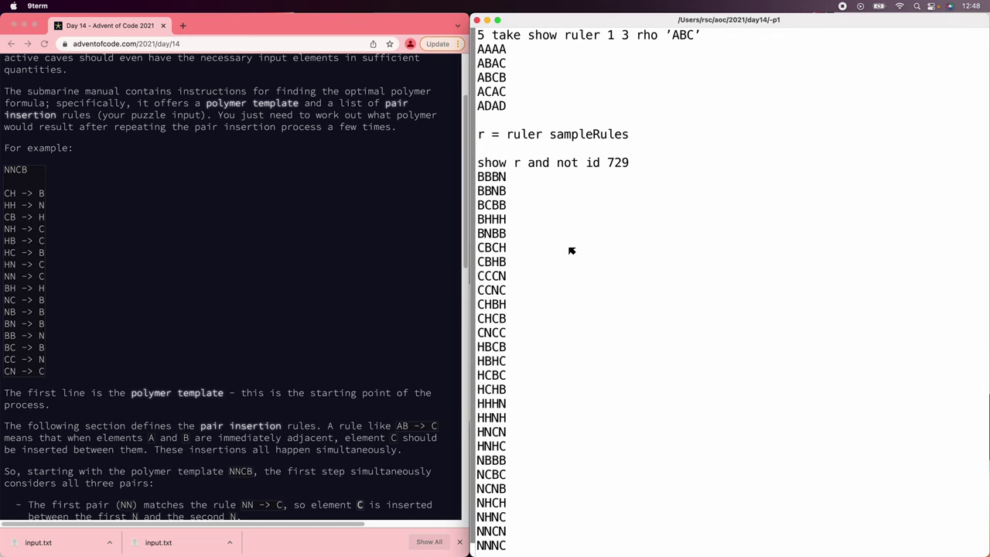
scroll(570, 251, down, 4)
scroll(570, 250, down, 4)
text(show (id 729) )
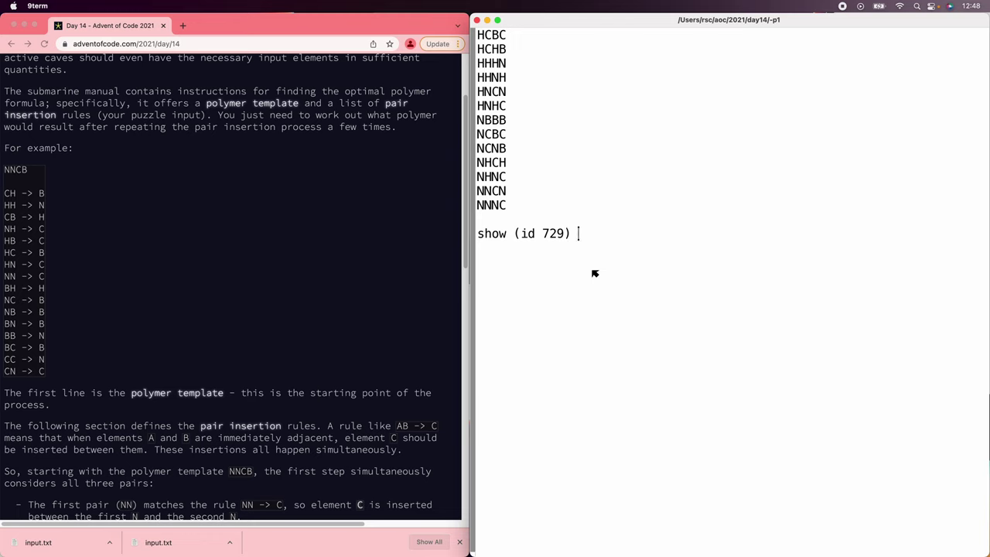
text(and not )
text(r)
key(Return)
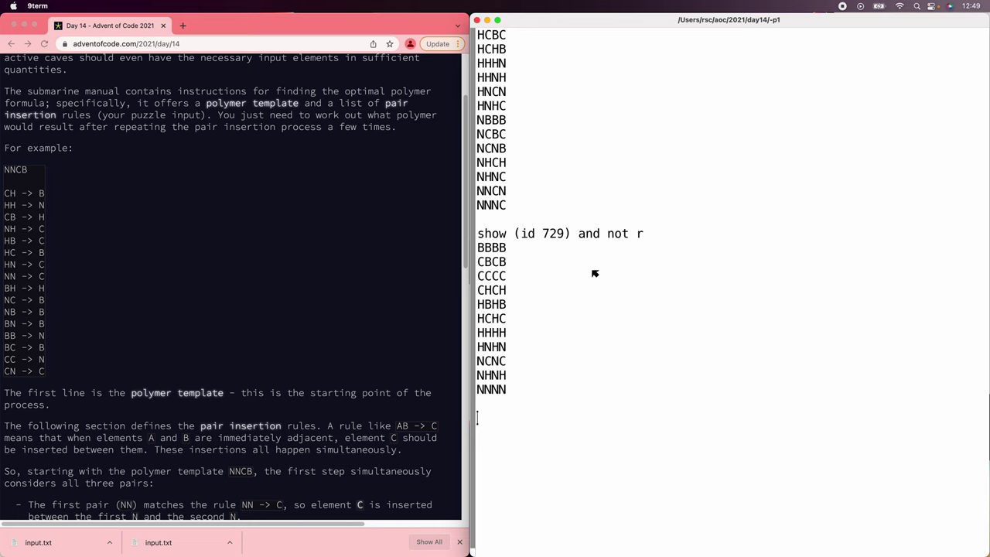
- Define op step v = v +.* r and set v to vec 'NNCB'
text(op)
text( step v = +)
key(BackSpace)
text(v +.*)
text( r)
key(Return)
text(v = vec 'NN)
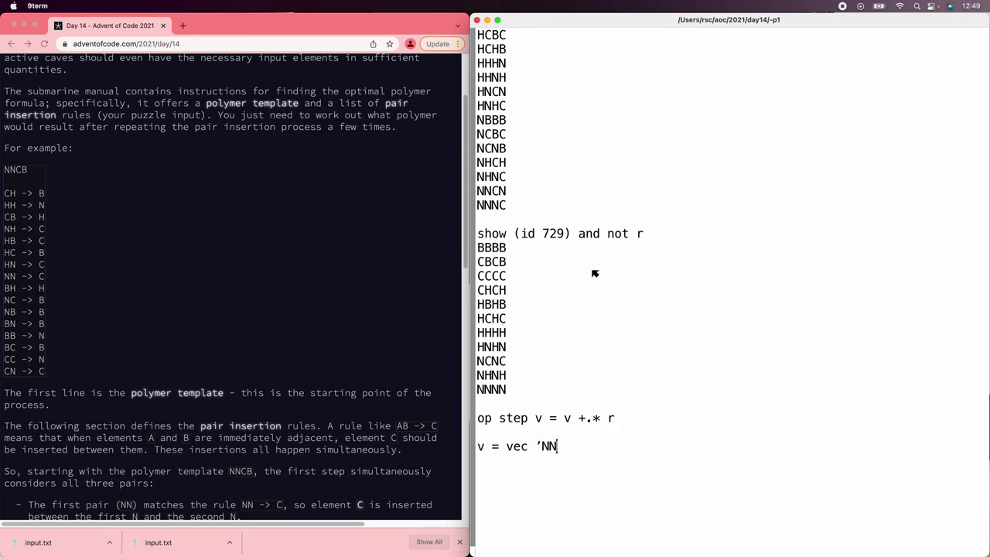
text(CB')
key(Return)
- Show NNCB's pairs after one step and compare with the puzzle's NCNBCHB
text(step)
key(BackSpace)
key(BackSpace)
key(BackSpace)
text(show )
text(step v)
key(Return)
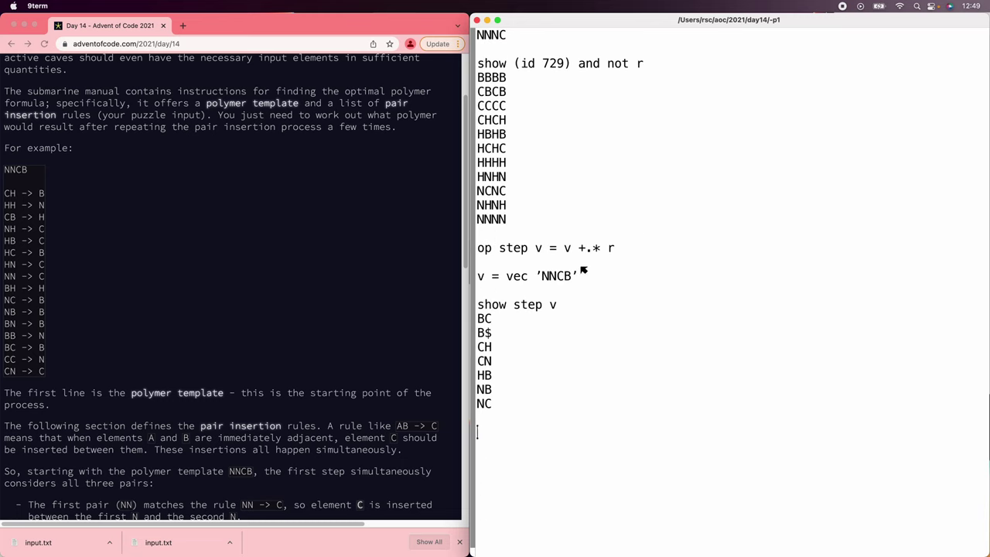
click(248, 247)
scroll(248, 247, down, 10)
scroll(248, 247, up, 3)
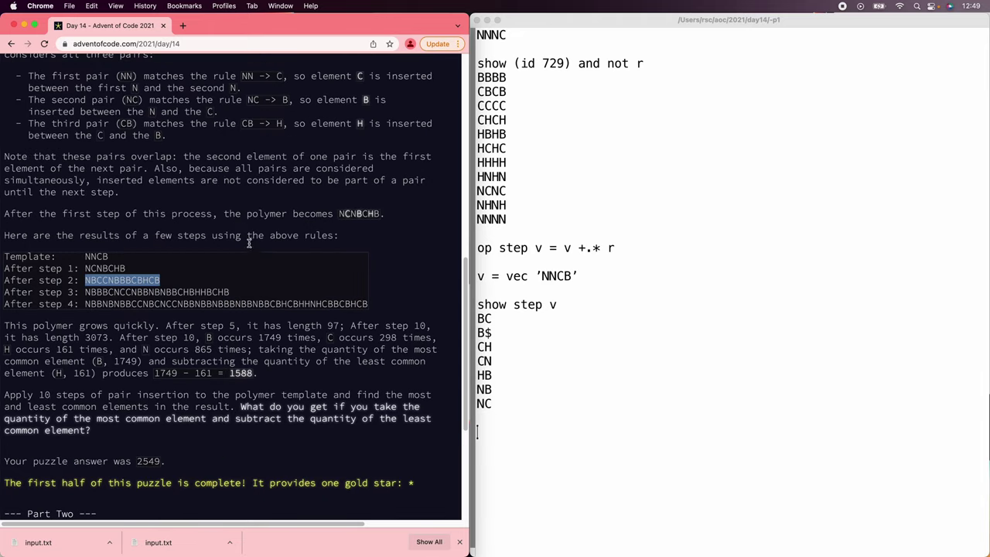
double_click(116, 270)
click(572, 458)
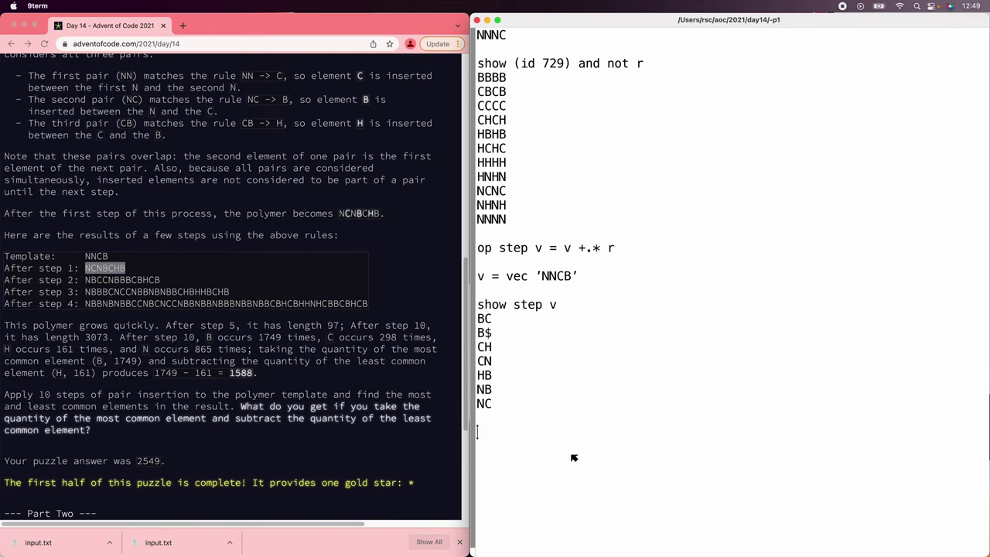
- Show the pairs after two steps with show step step v
scroll(565, 397, down, 1)
scroll(566, 398, down, 1)
text(show )
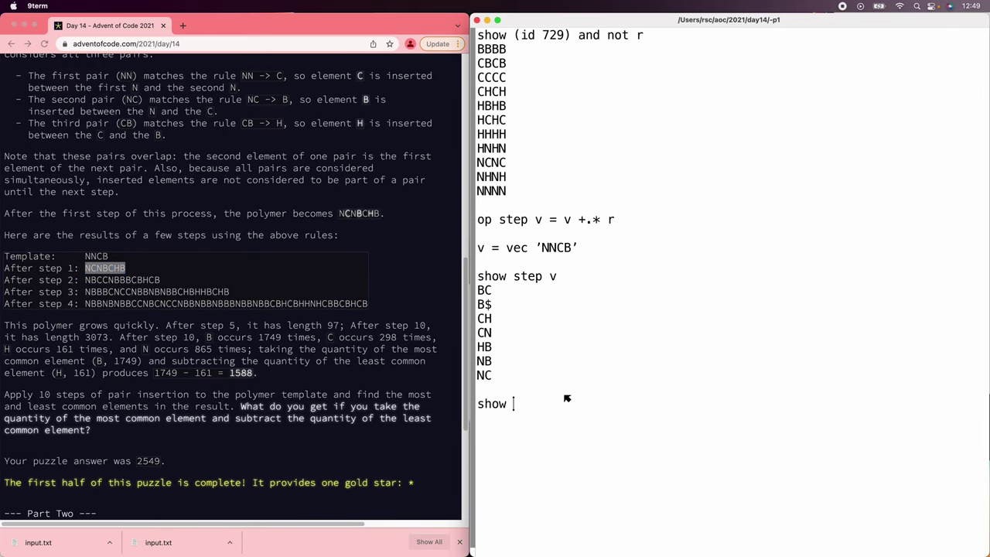
text(step step v)
key(Return)
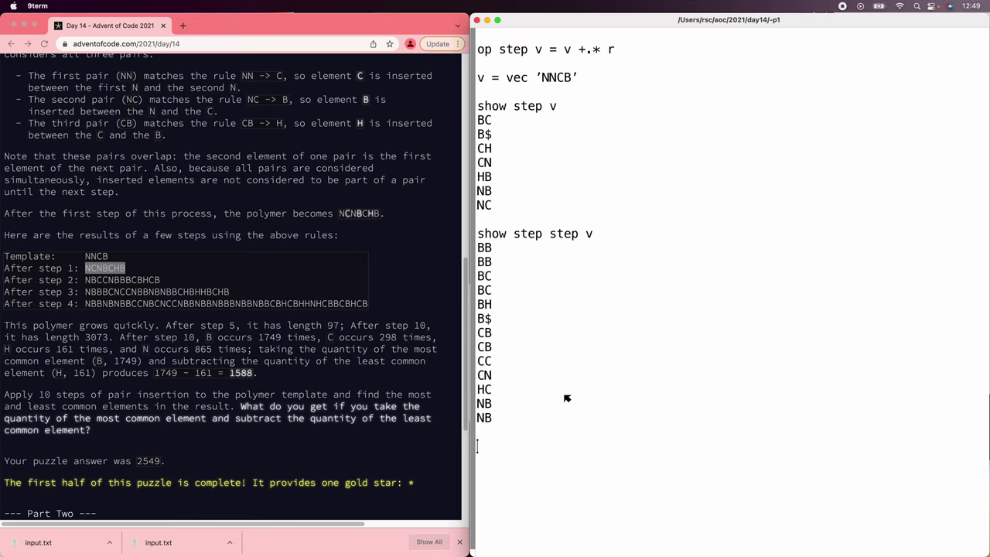
- Define op n step v recursively: n==0 returns v, otherwise (n-1) step step v
text(op n step v )
text(=)
key(Return)
key(Tab)
text(n==0: v)
key(Return)
key(Tab)
text((n-1))
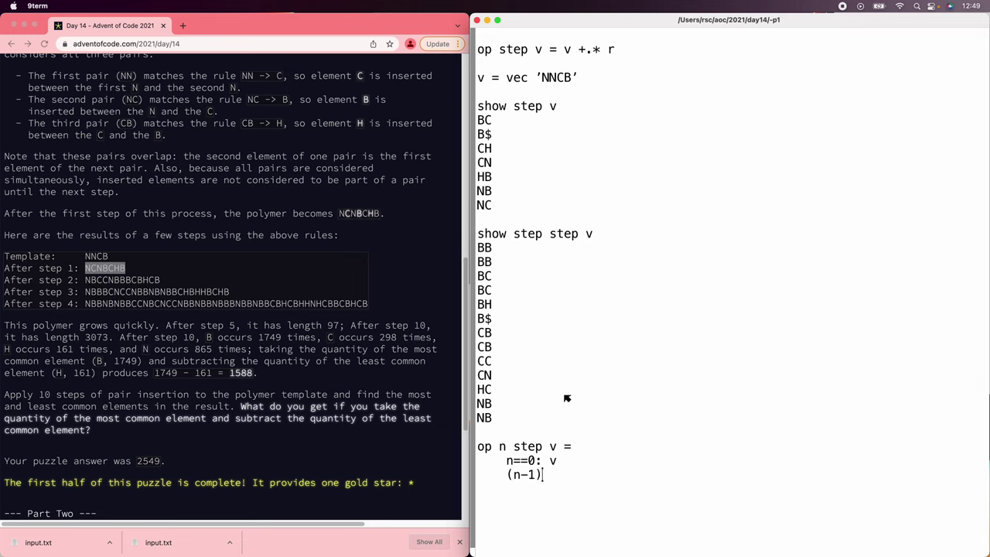
text( step step v)
scroll(566, 398, down, 4)
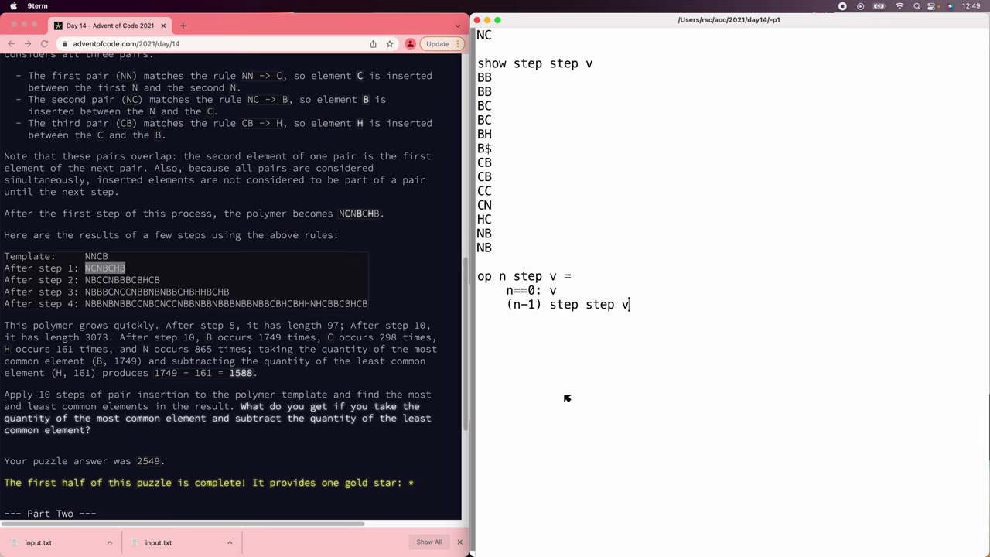
key(Return)
key(Return)
- Compute counts 10 step vec sample and note the puzzle's expected 1749 - 161 = 1588
text(counts 10 step vec s)
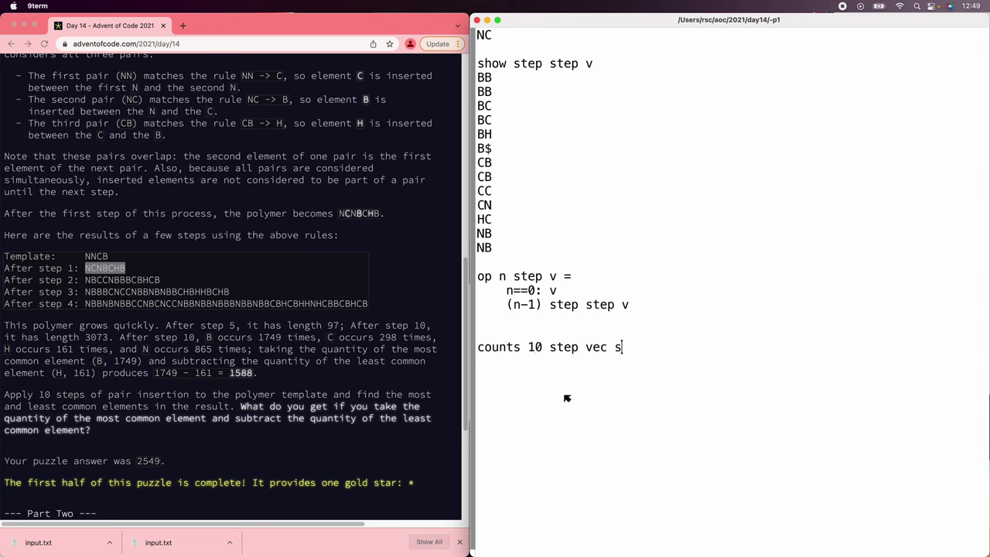
text(ample)
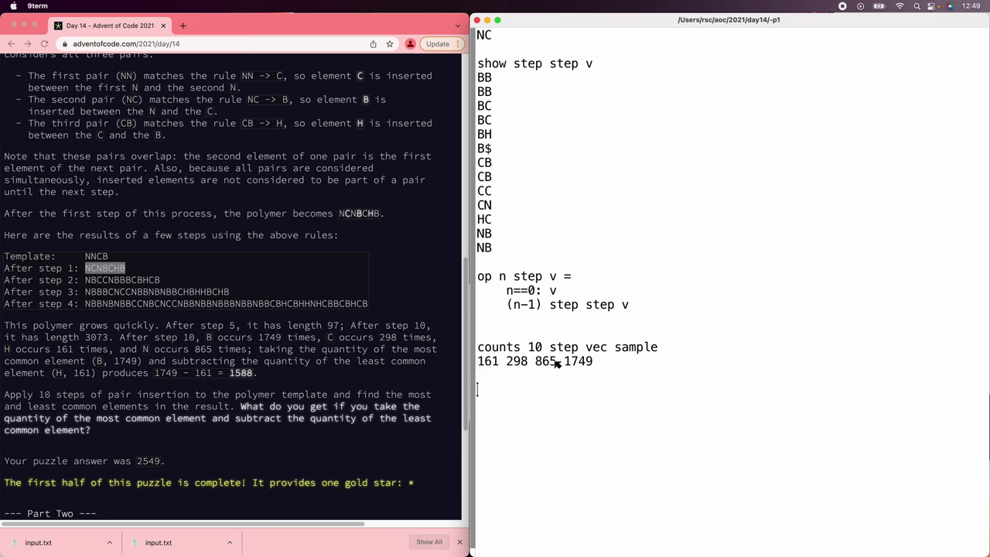
drag(154, 373, 252, 372)
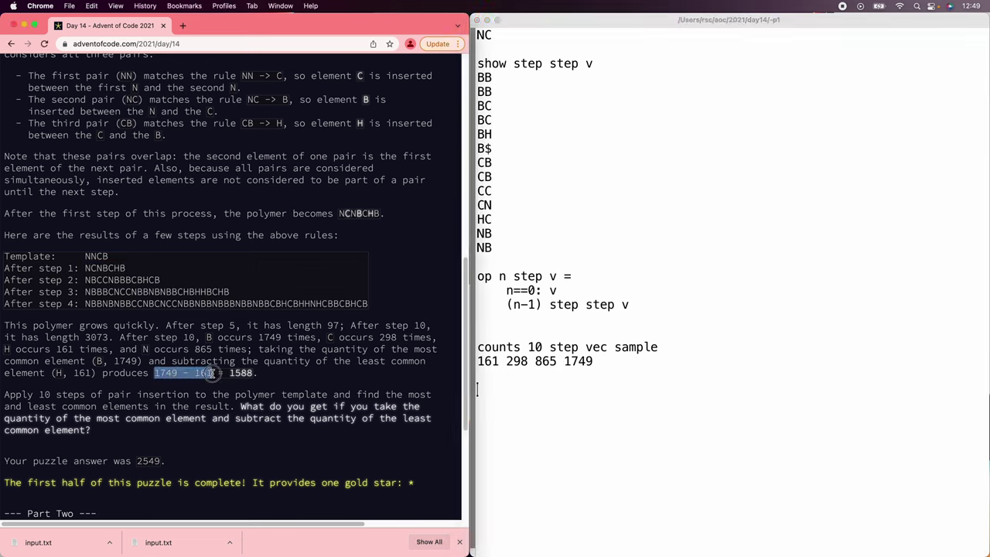
click(544, 404)
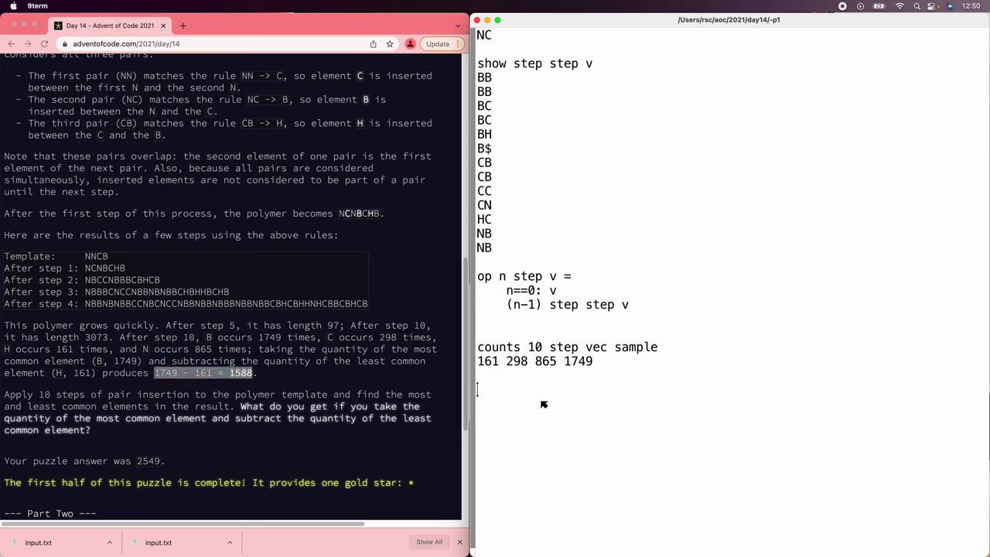
- Define op diff v = v[rho v] - v[1] and apply it to the counts, giving 1588
text(op diff)
text( v = v[rho v])
text( - v)
key(BackSpace)
text(v] - v[1])
key(Return)
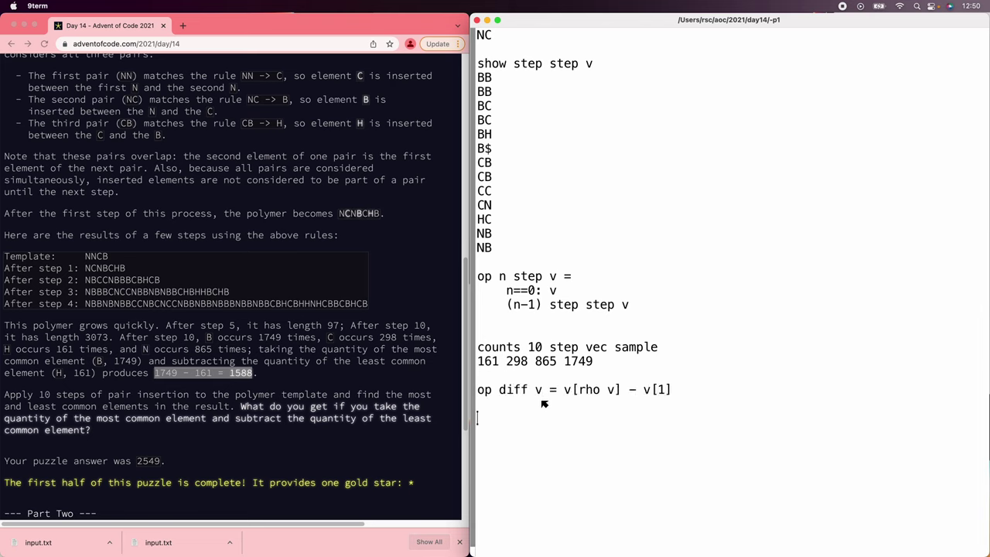
text(diff _)
key(Return)
scroll(544, 403, down, 4)
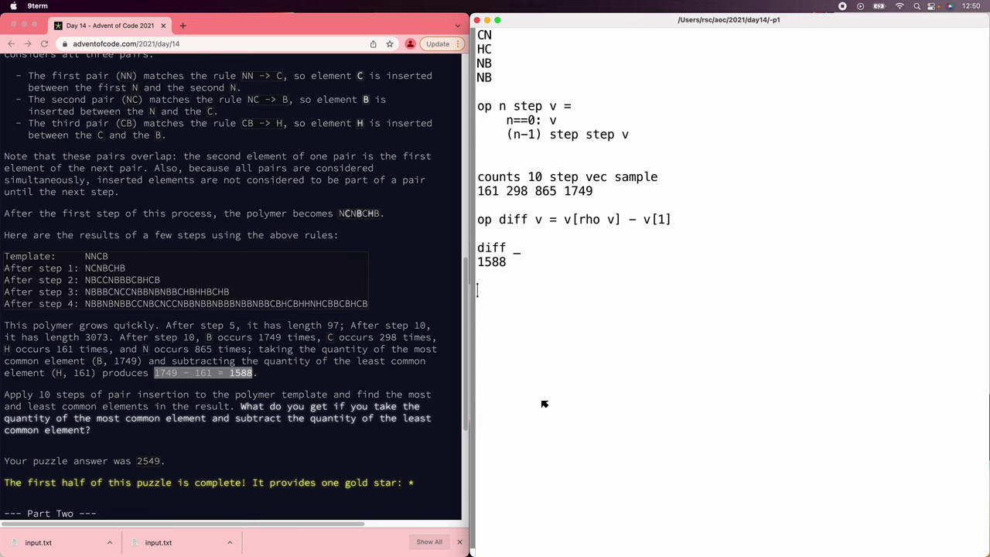
- Define r = ruler inputRules and enter diff counts 10 step vec input for the real input
text(r=)
key(BackSpace)
text(= ruler)
text( inputRules)
key(Return)
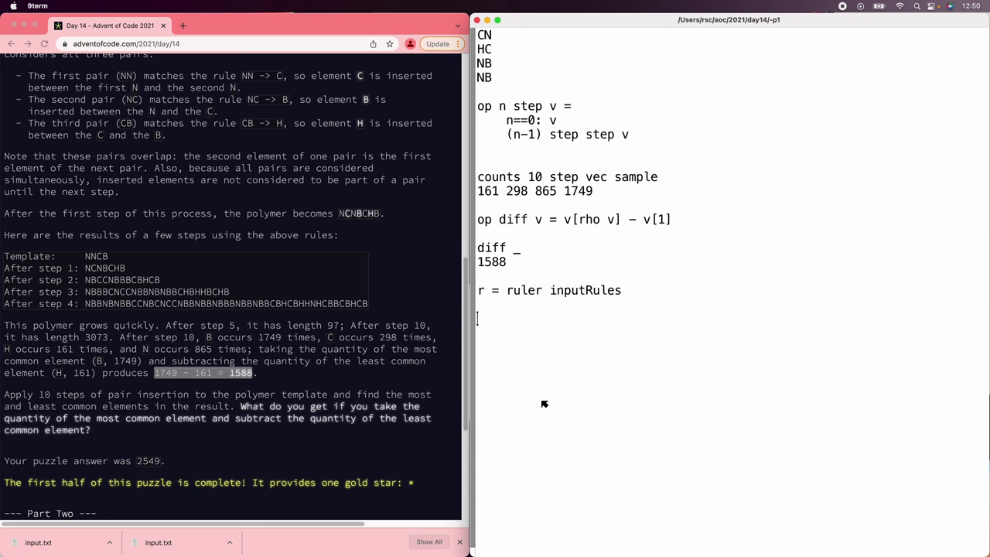
text(diff coun)
text(ts 10 step vec sample)
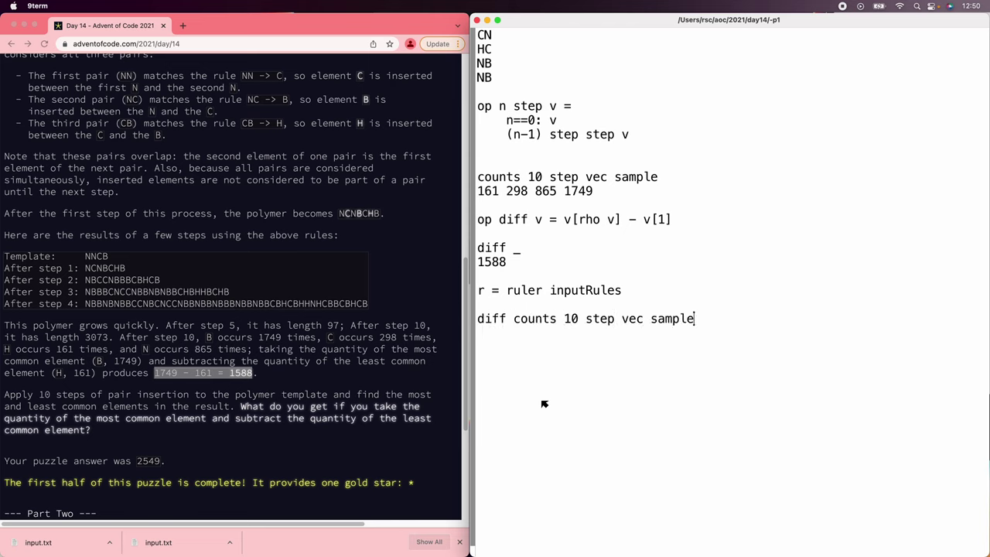
key(ctrl+w)
text(input)
- Check the accepted part one answer 2549 on the puzzle page
click(348, 408)
scroll(247, 394, down, 3)
click(178, 379)
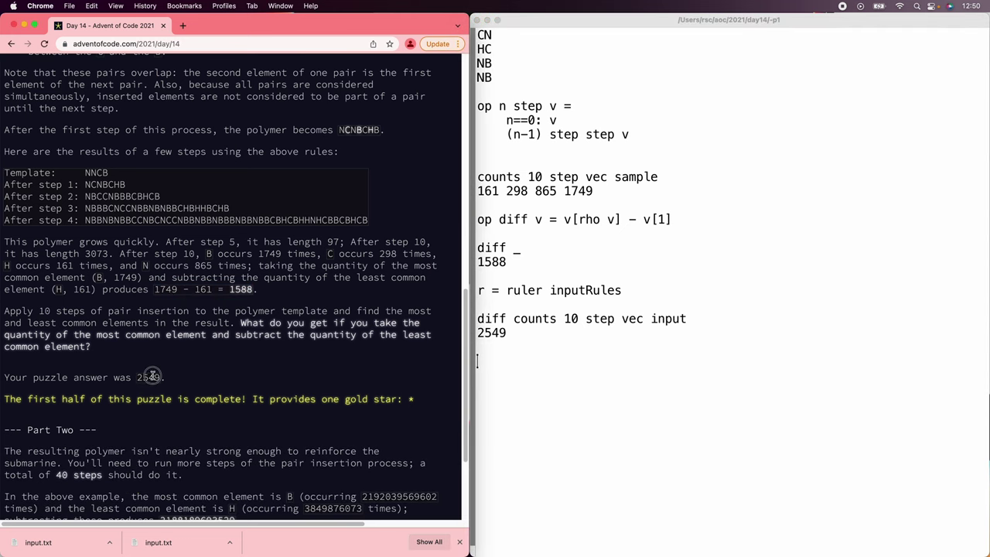
drag(161, 379, 71, 378)
click(251, 383)
scroll(271, 379, down, 4)
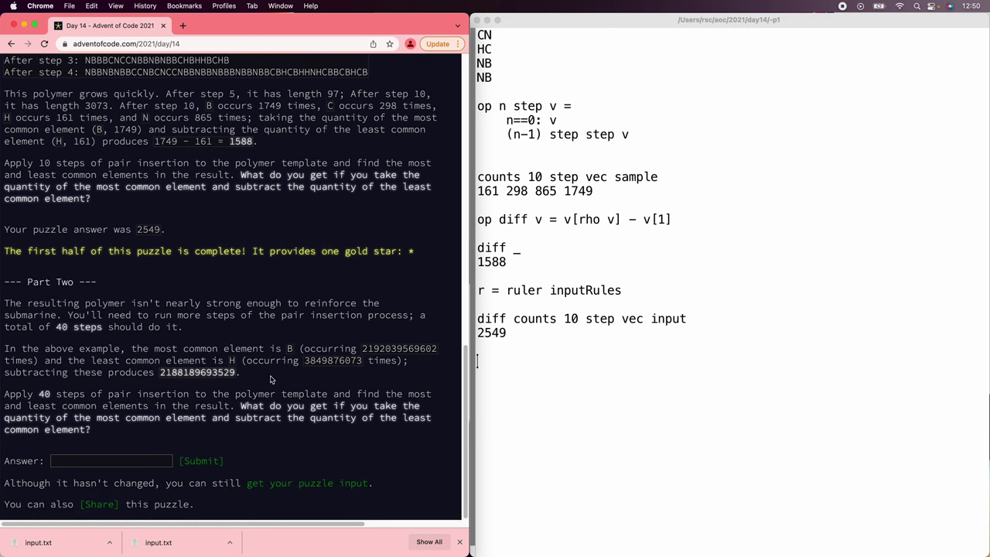
- Change the step count from 10 to 40 and rerun the computation
click(551, 408)
text(4)
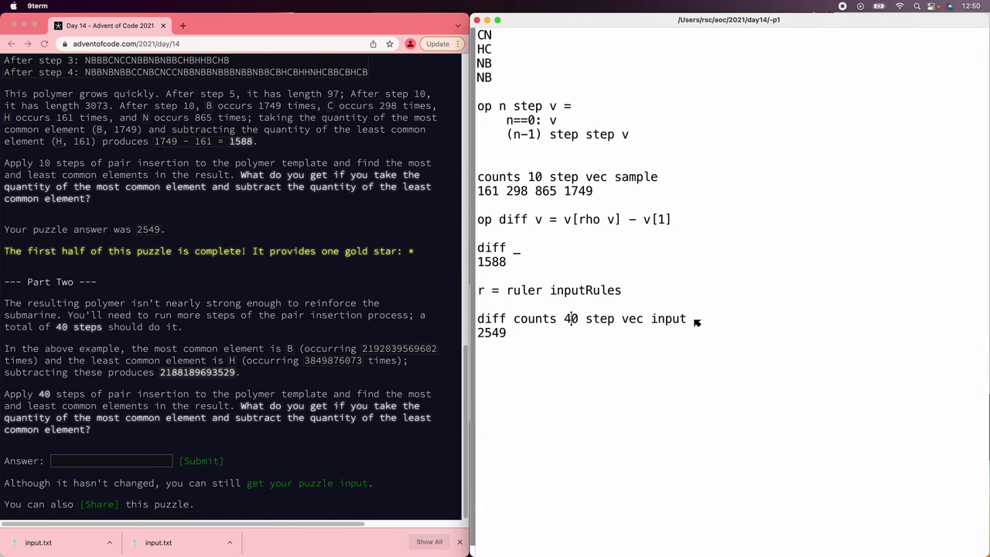
middle_click(706, 322)
scroll(706, 322, down, 2)
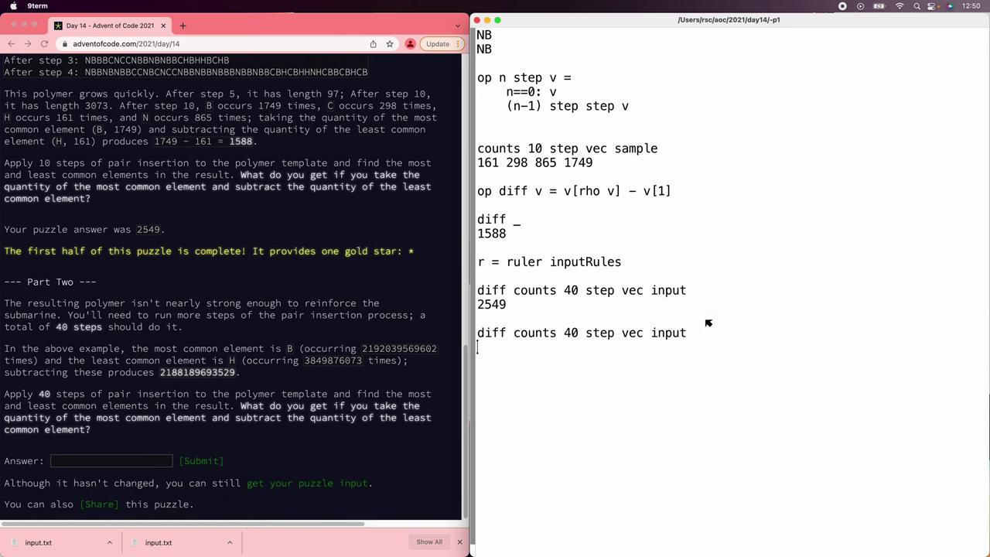
scroll(706, 321, down, 1)
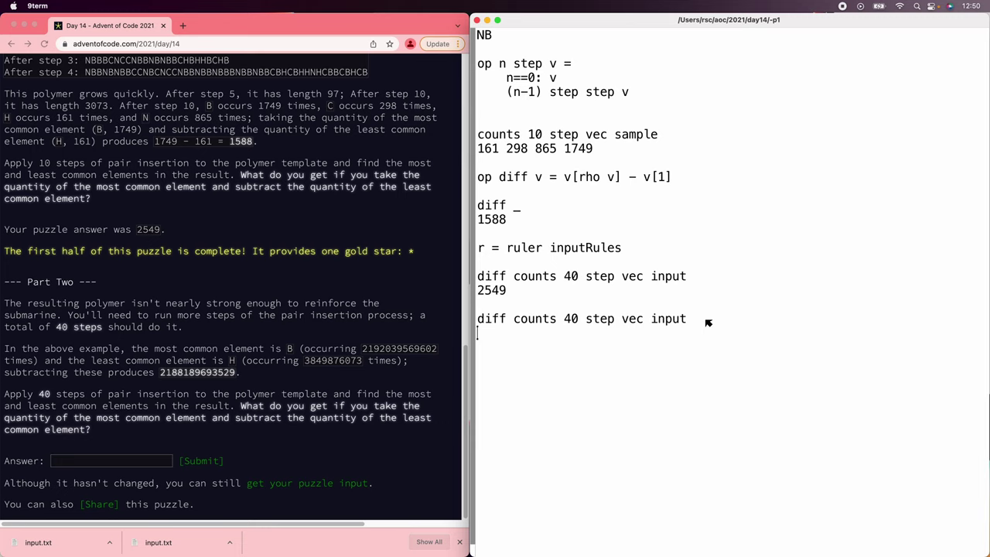
double_click(533, 335)
key(super+c)
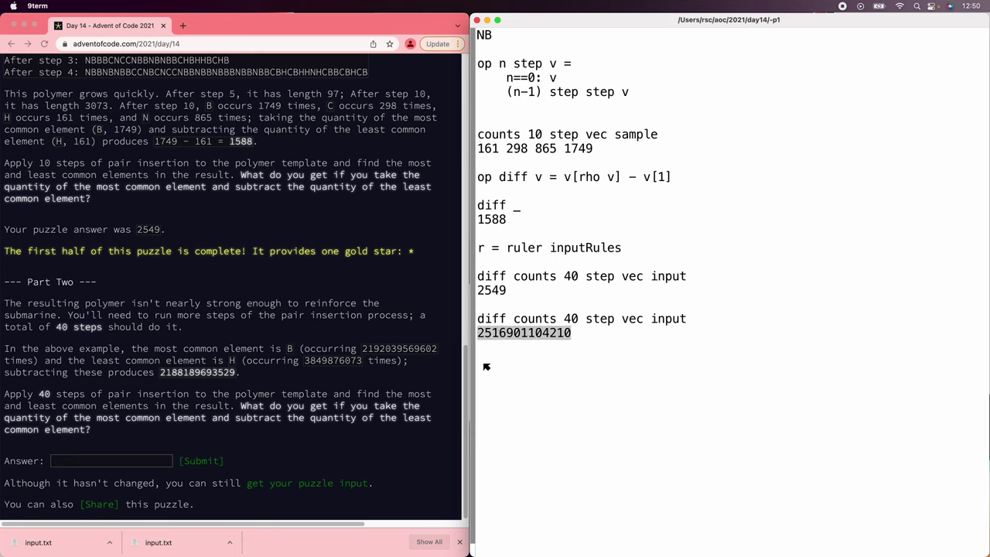
click(222, 400)
click(107, 462)
key(super+v)
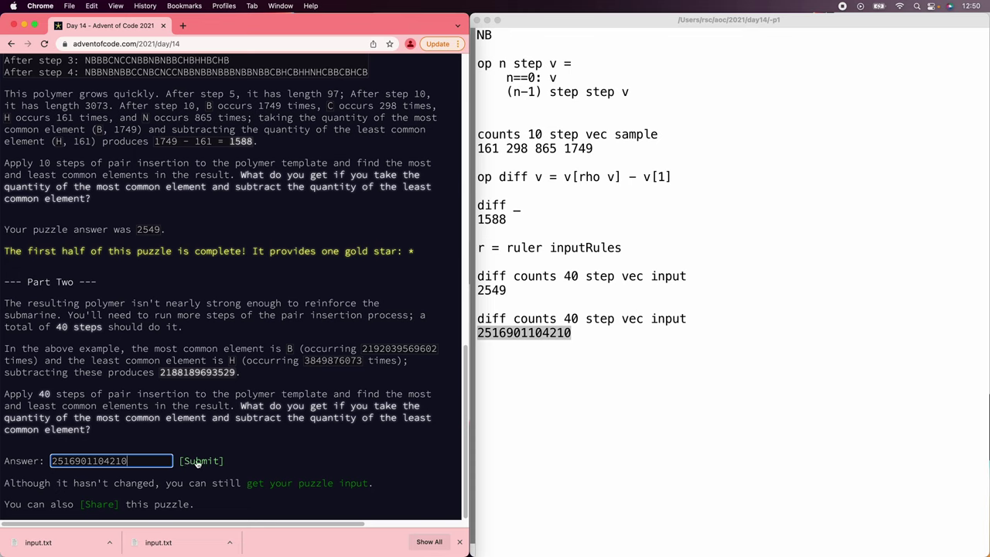
click(201, 462)
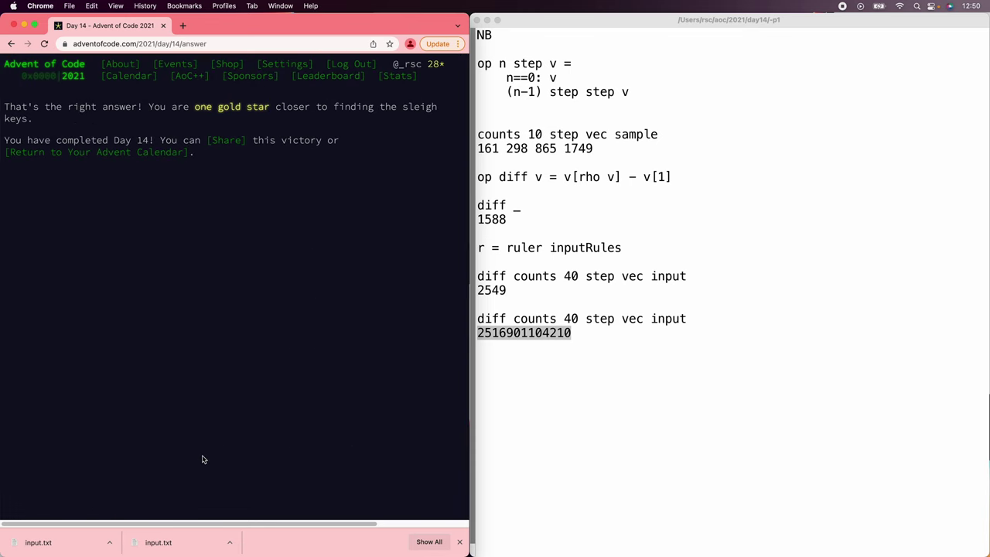